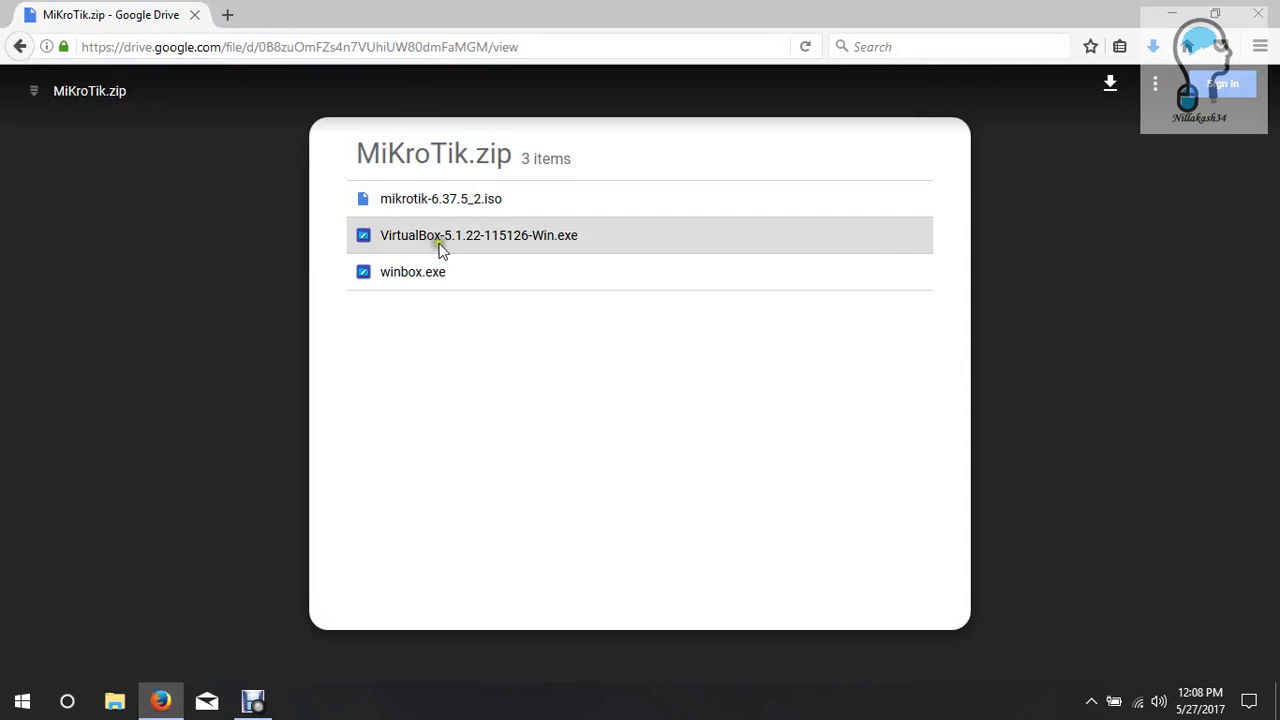
Download MiKroTik.zip from Google Drive despite the virus-scan notice, save the file, and return to the desktop
click(1113, 88)
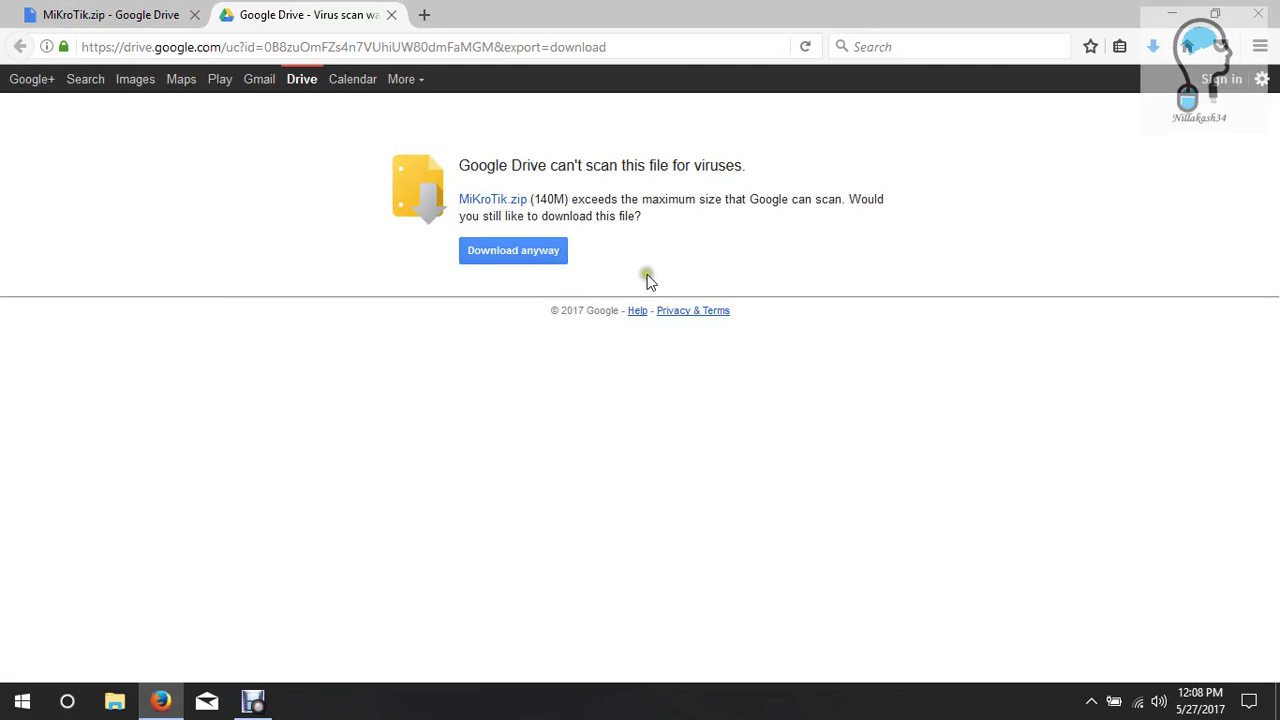
click(540, 258)
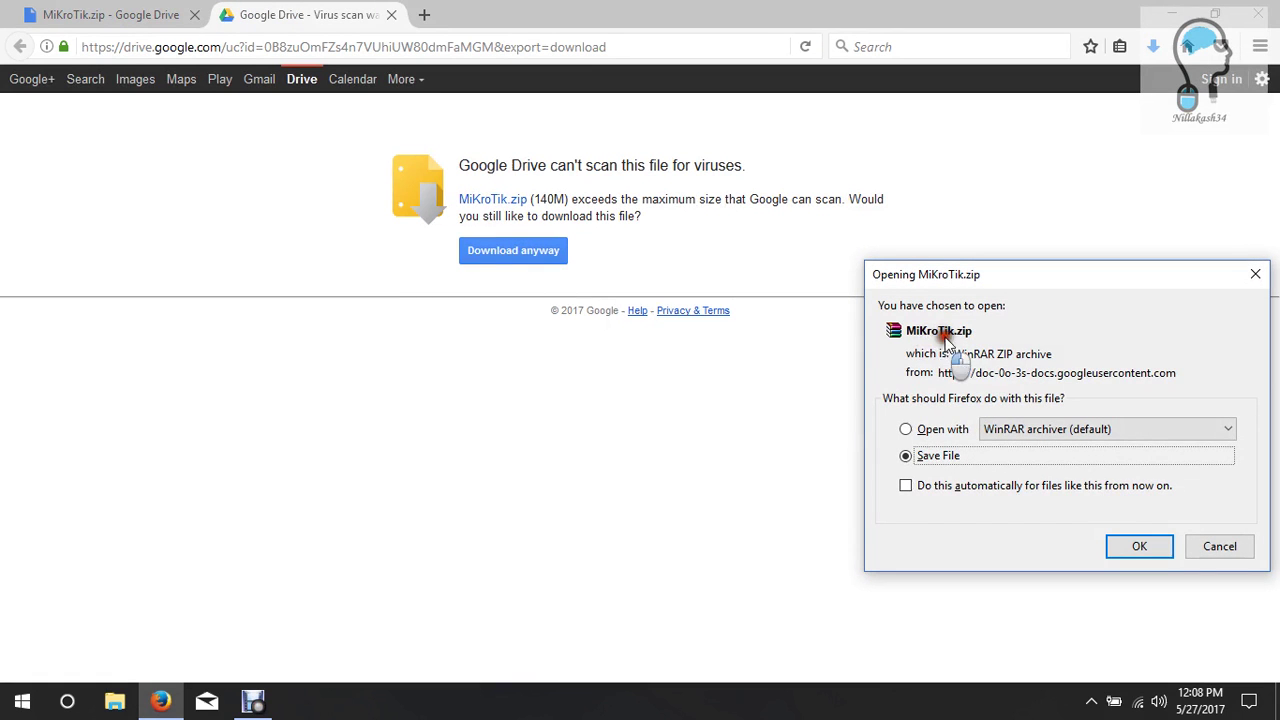
click(1141, 546)
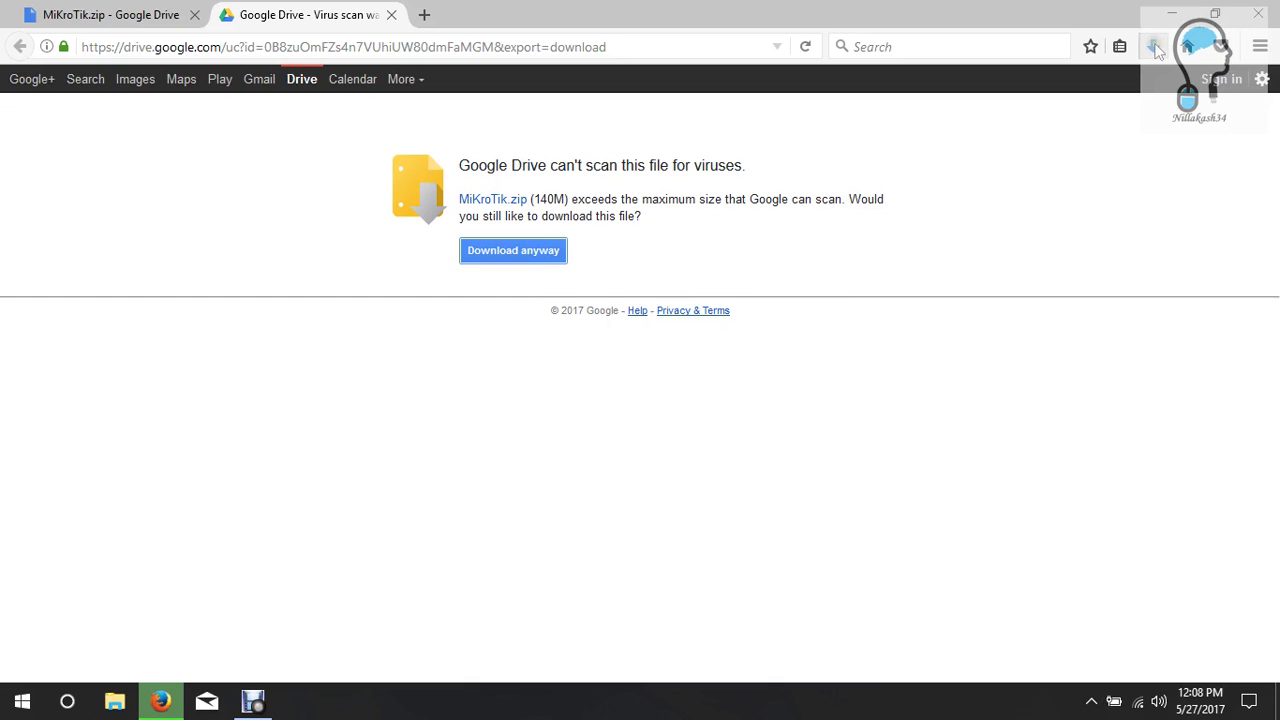
click(1173, 16)
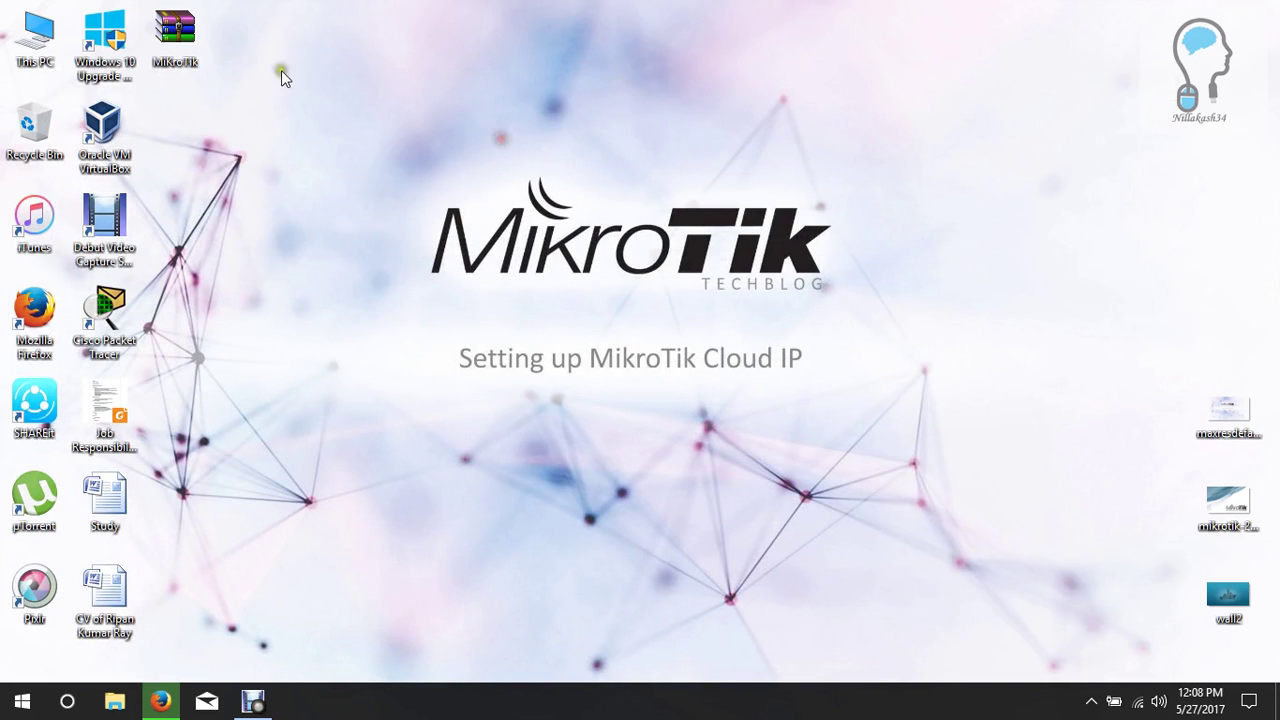
Extract the MiKroTik archive on the desktop into its own MiKroTik folder
drag(189, 35, 252, 120)
right_click(258, 120)
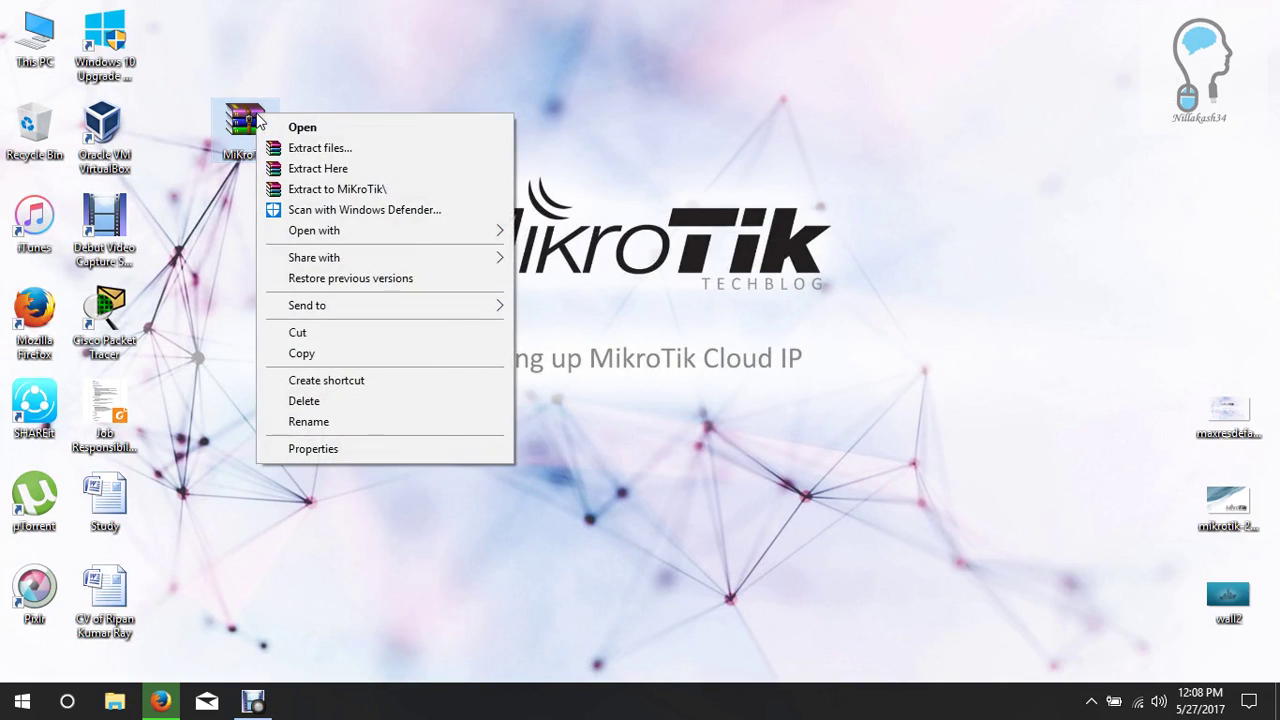
click(410, 190)
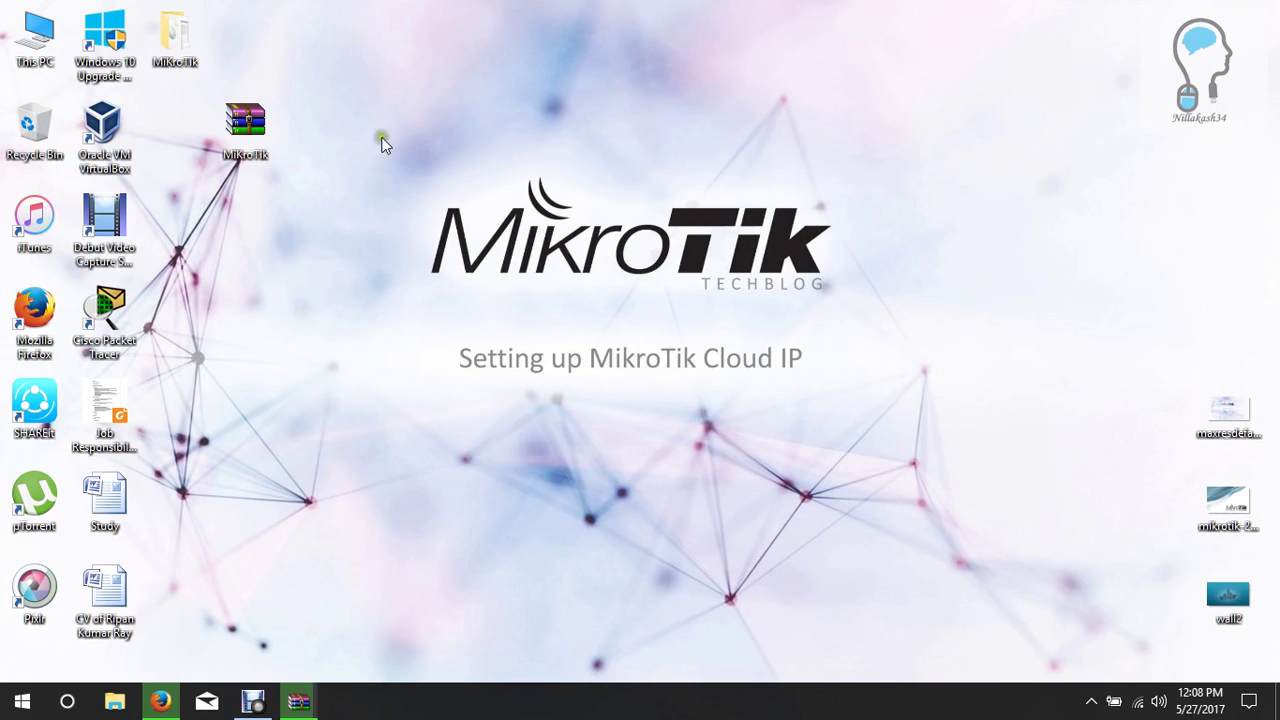
drag(268, 128, 234, 124)
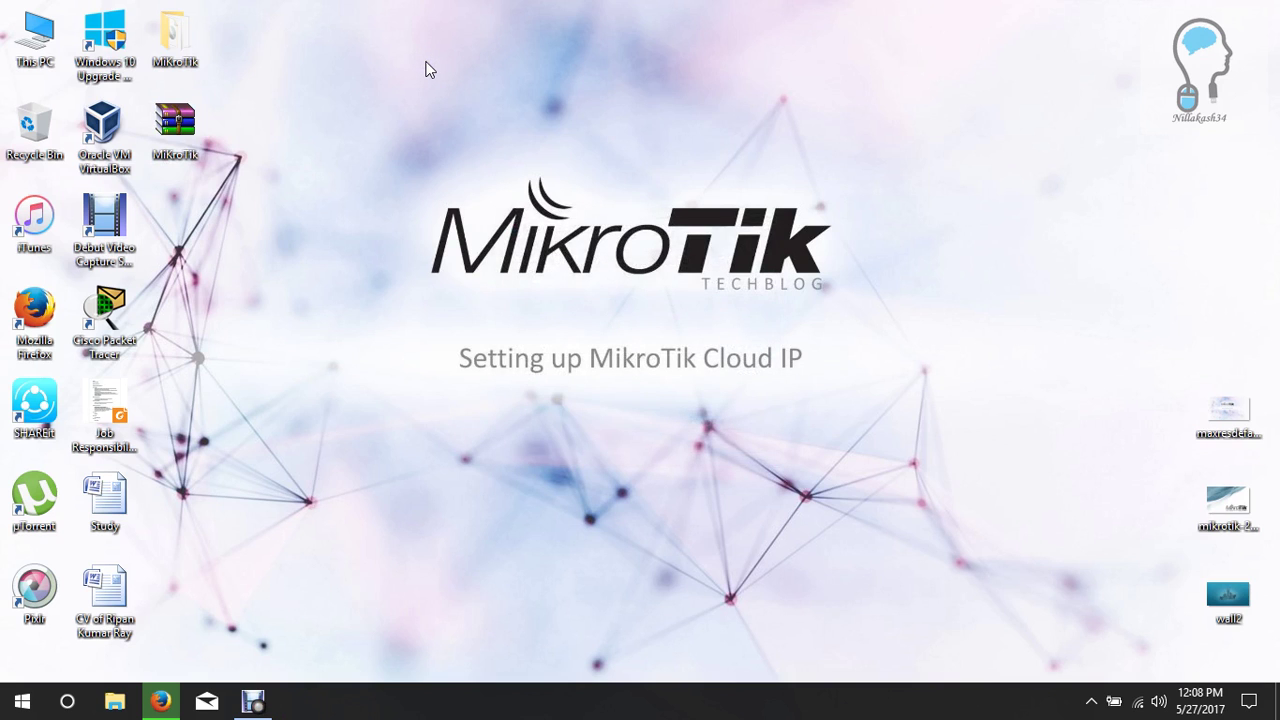
Open the extracted MiKroTik folder and display its files as large icons
double_click(175, 38)
drag(563, 297, 636, 262)
click(594, 218)
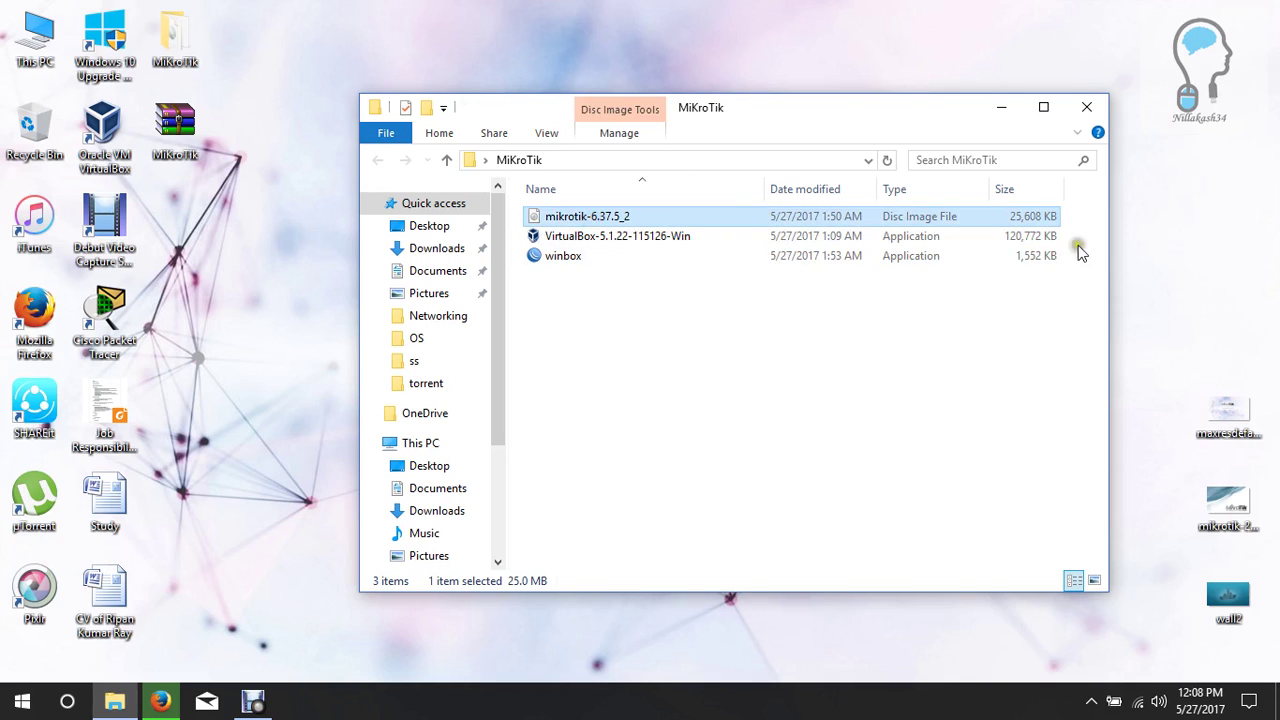
right_click(925, 318)
mouse_move(1074, 323)
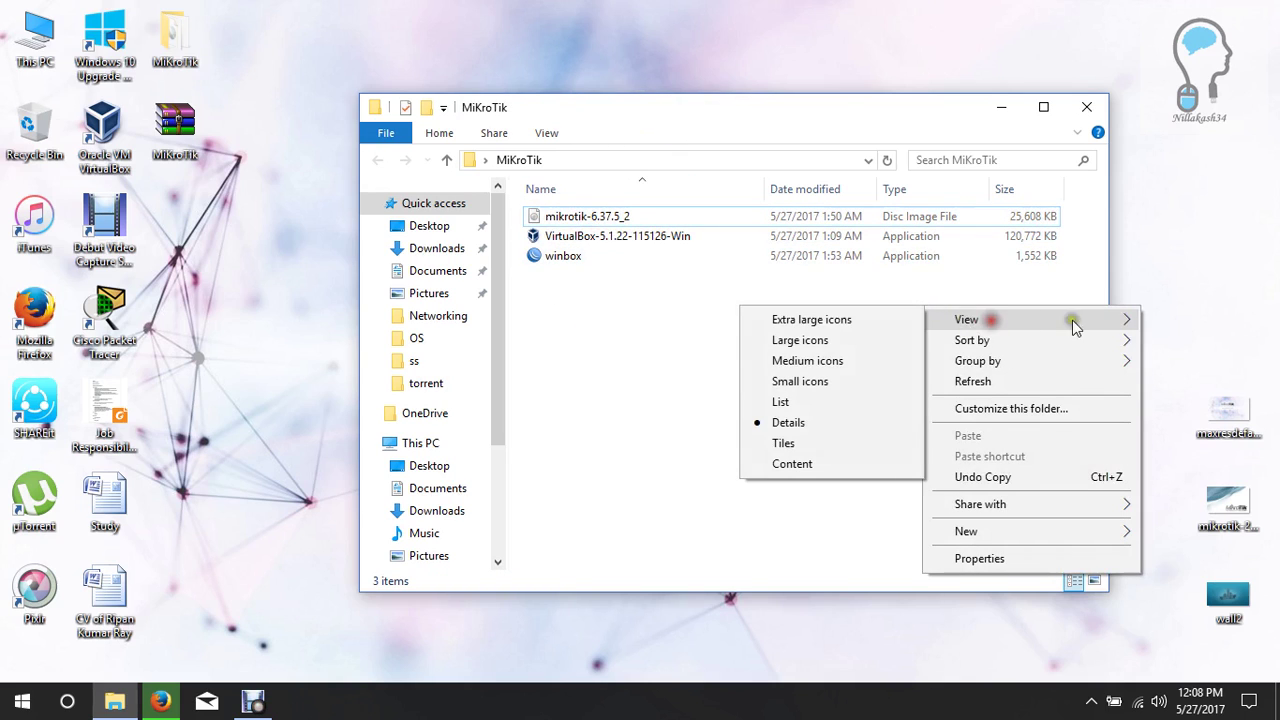
click(772, 343)
click(590, 275)
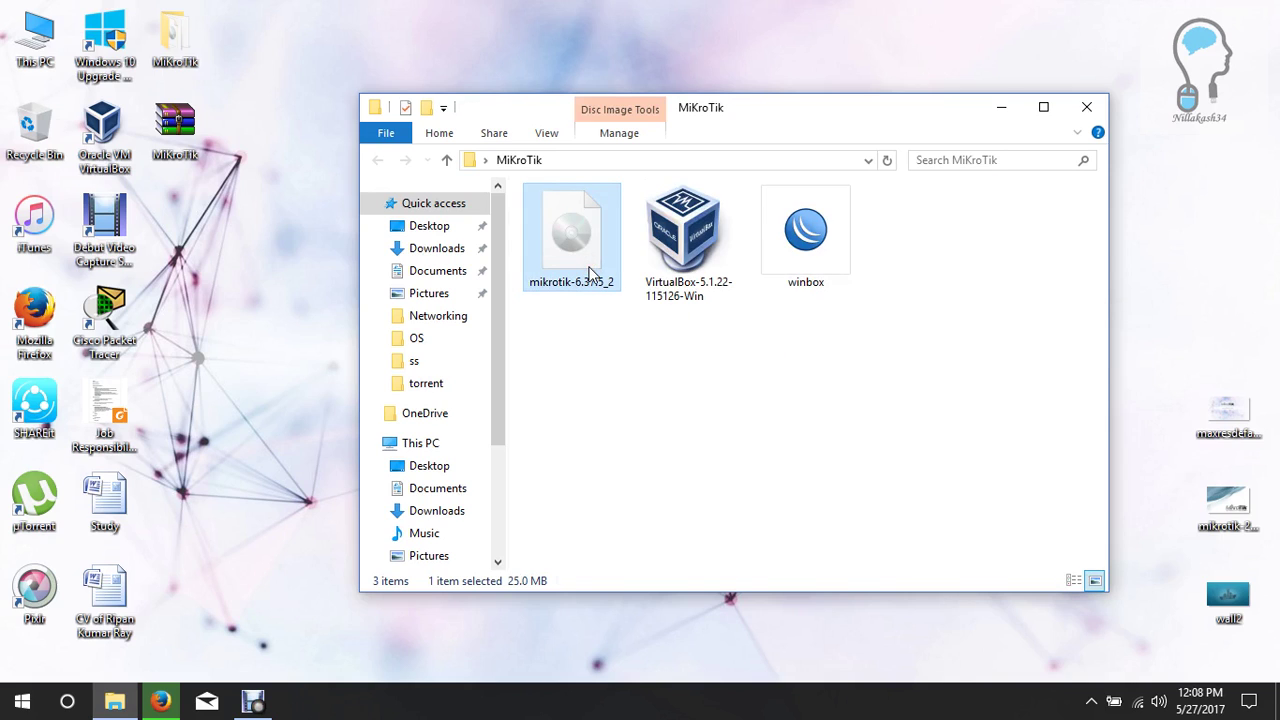
click(680, 272)
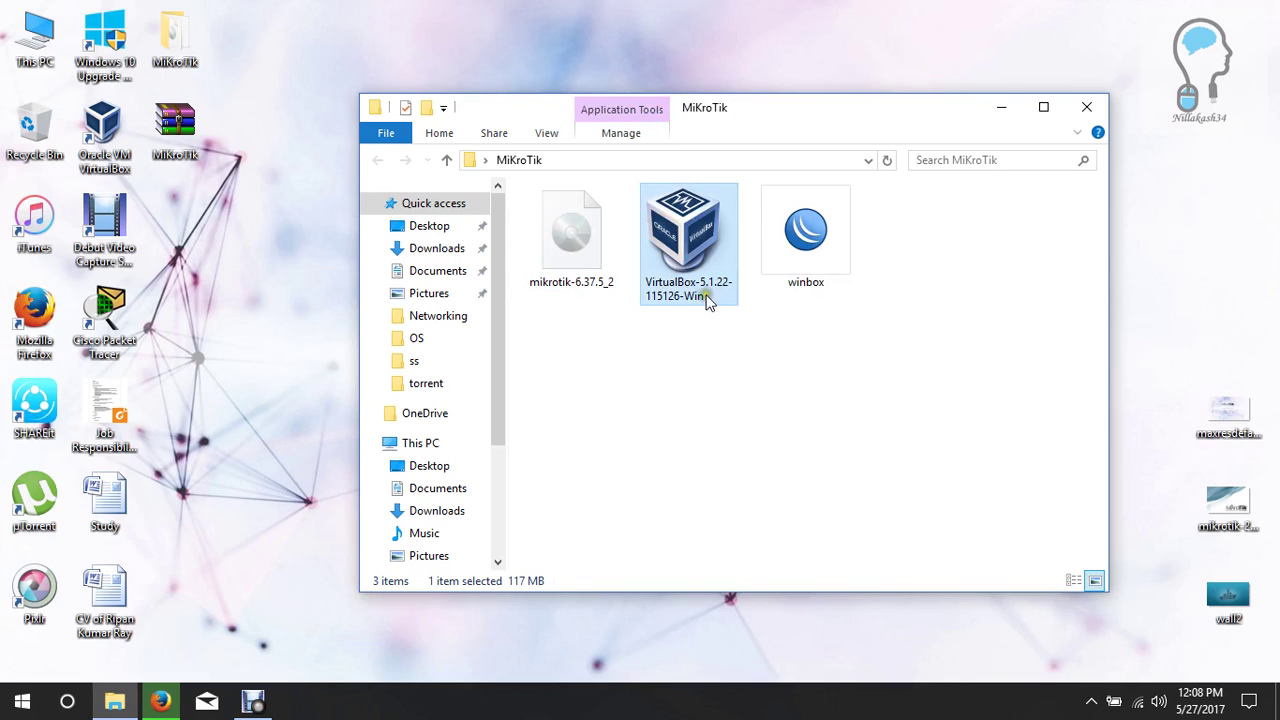
click(792, 280)
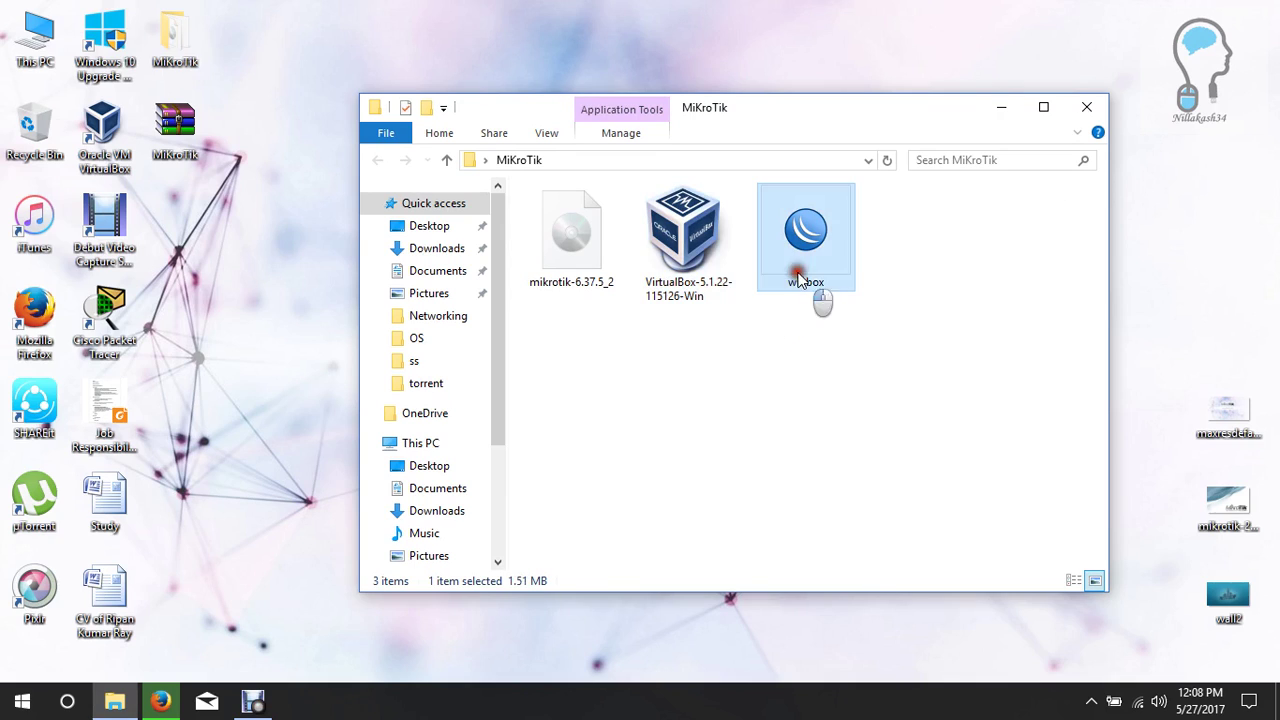
click(764, 393)
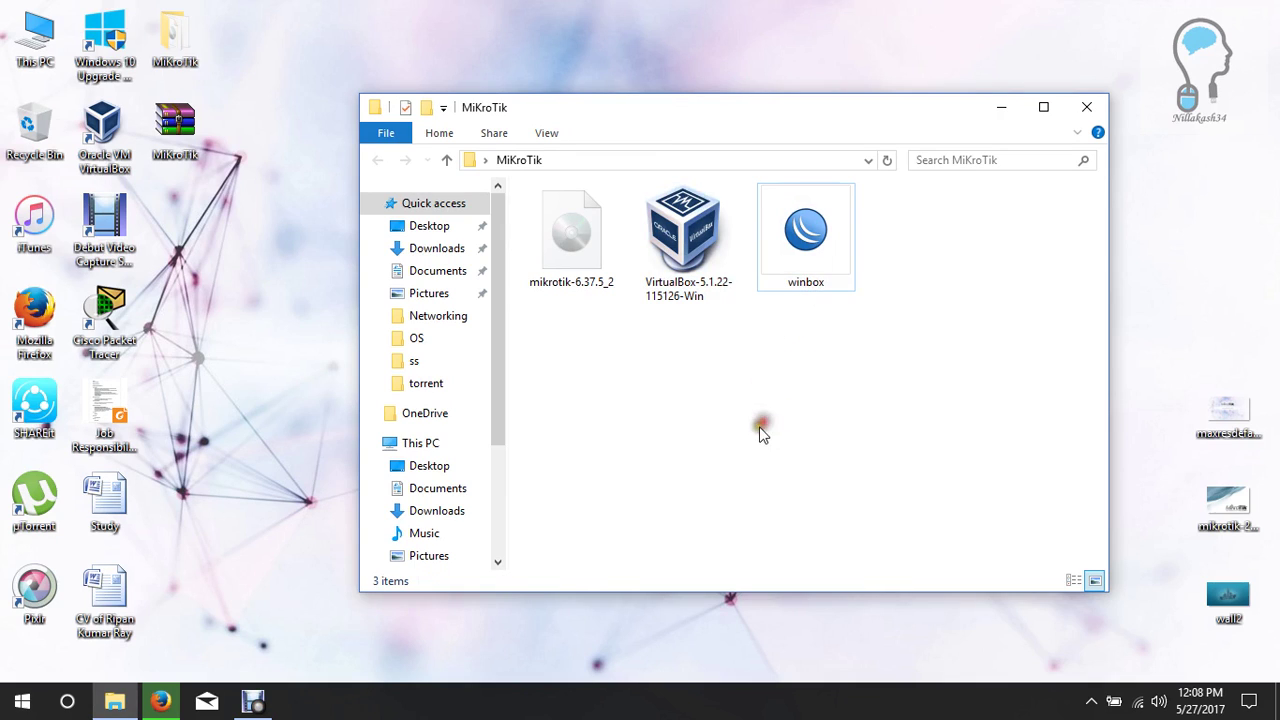
click(235, 247)
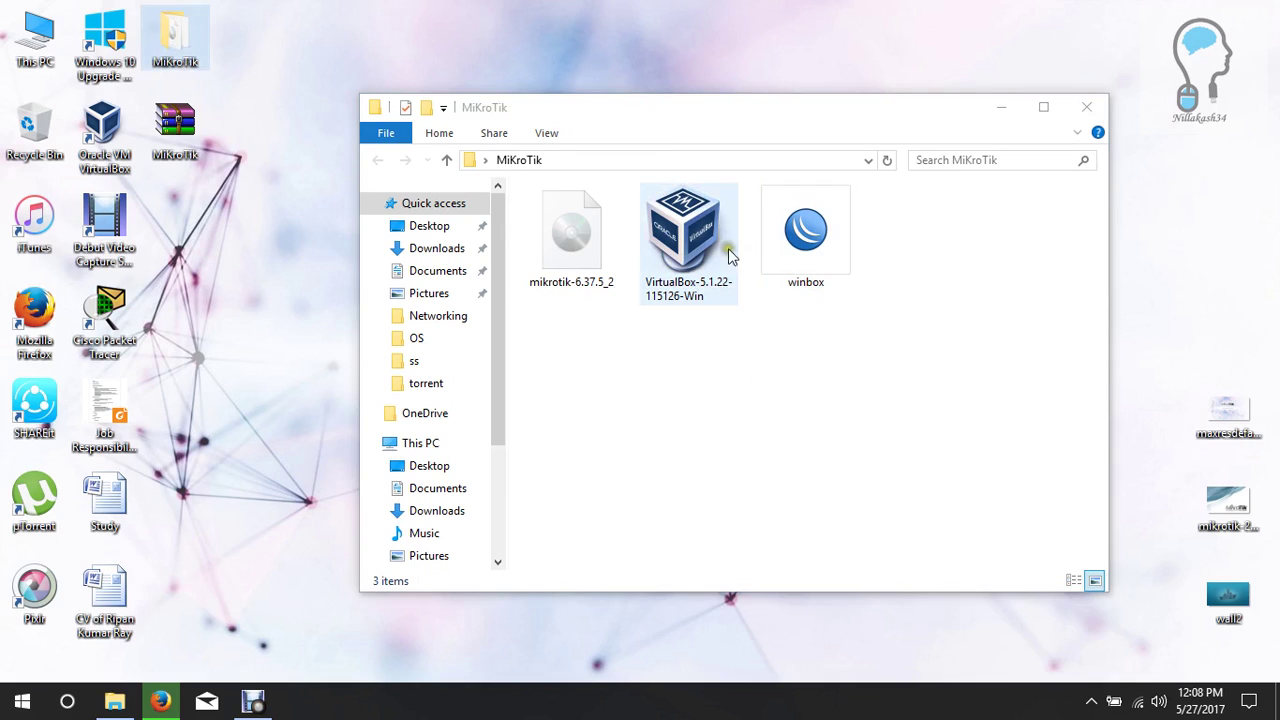
click(690, 247)
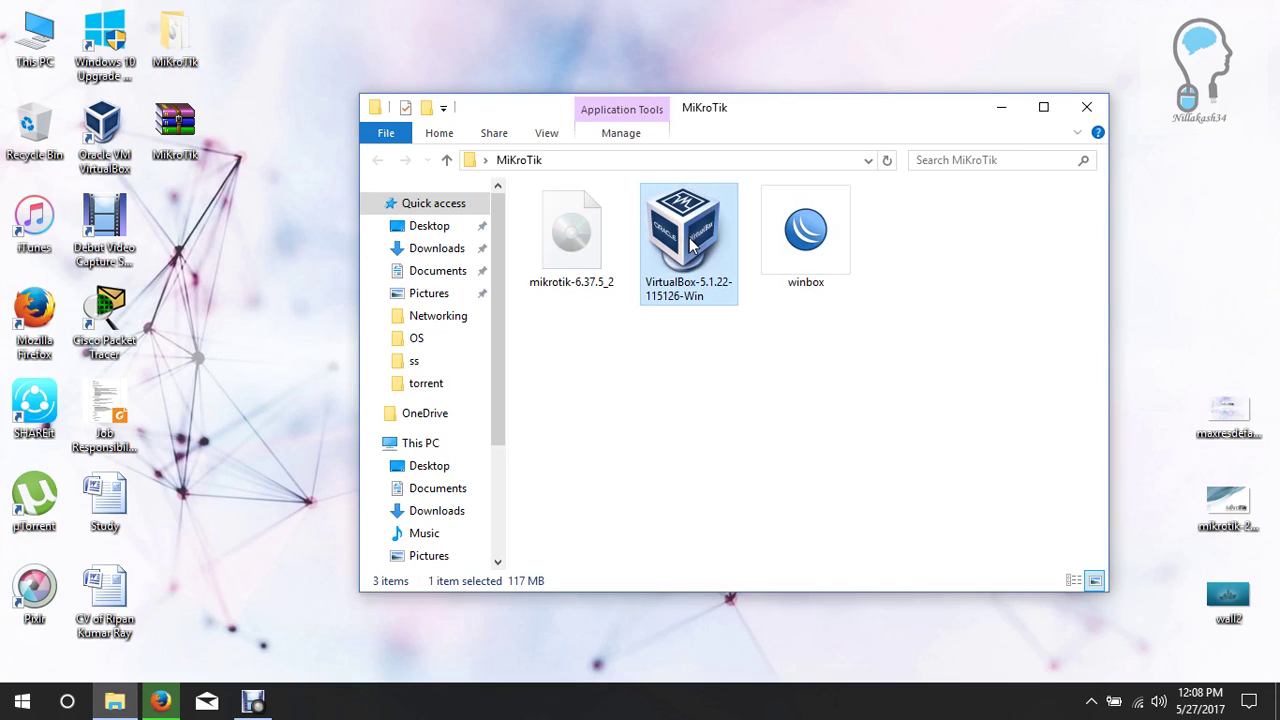
double_click(690, 247)
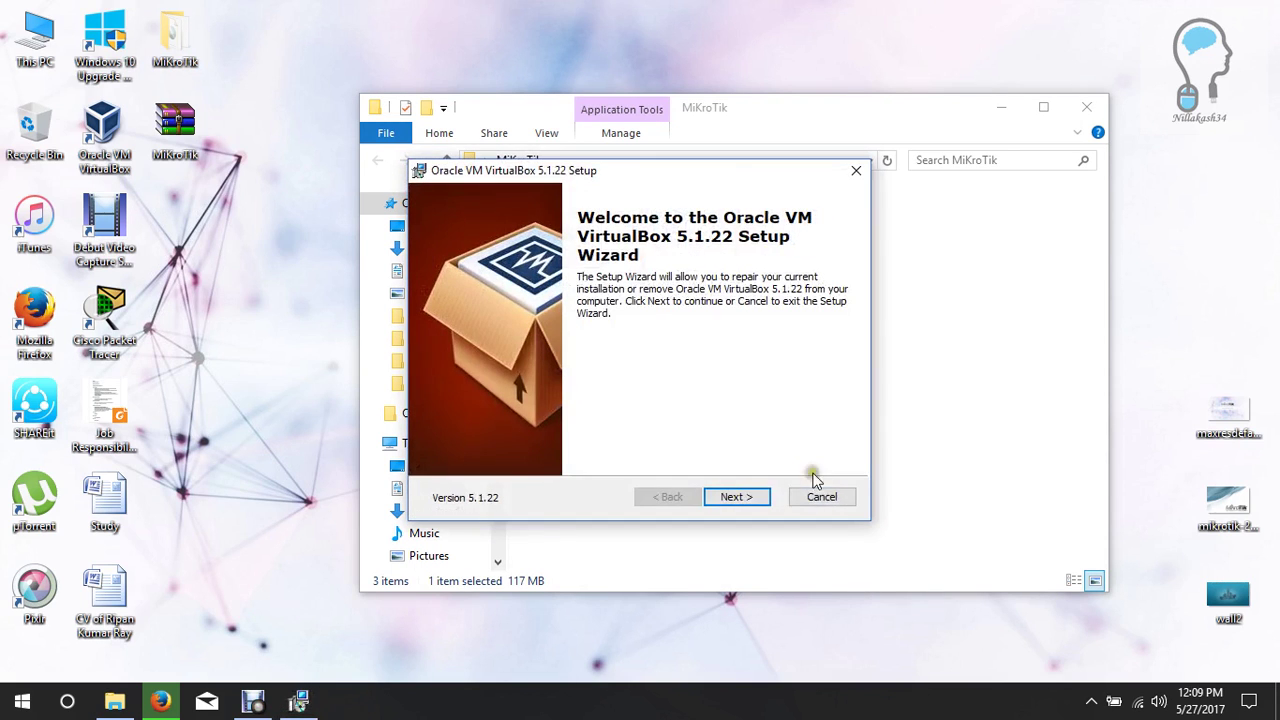
click(104, 135)
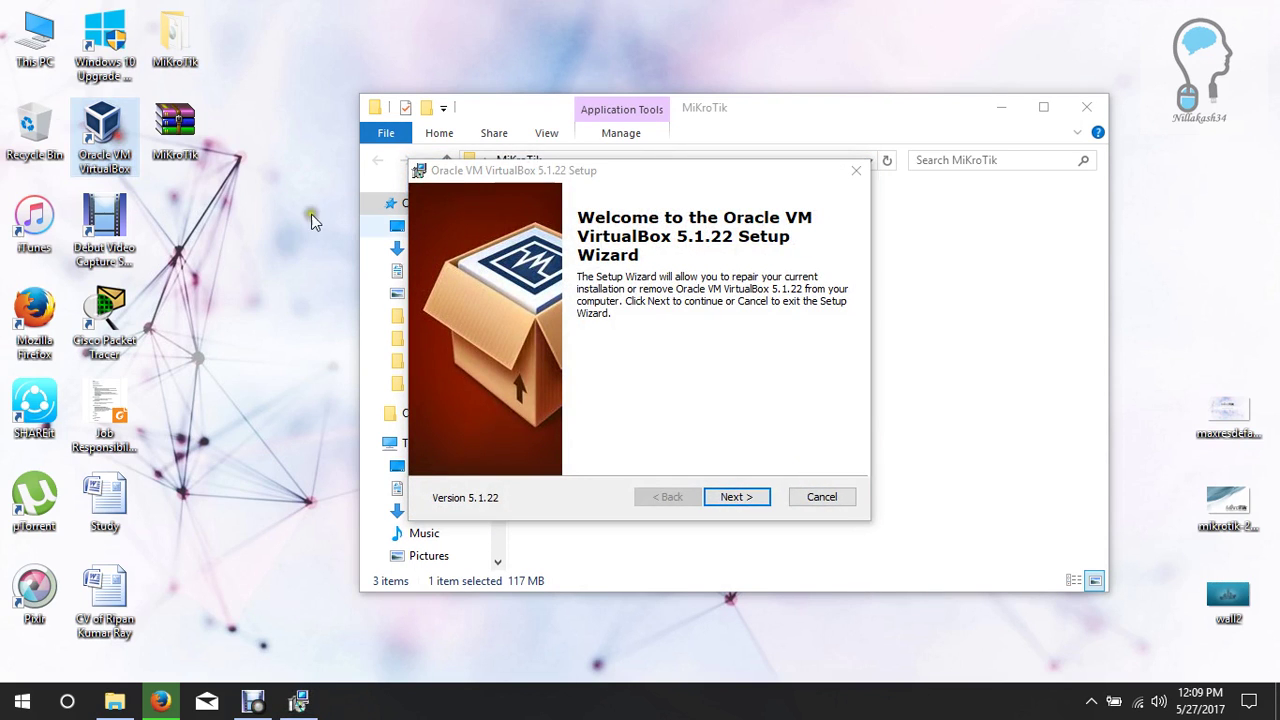
click(840, 505)
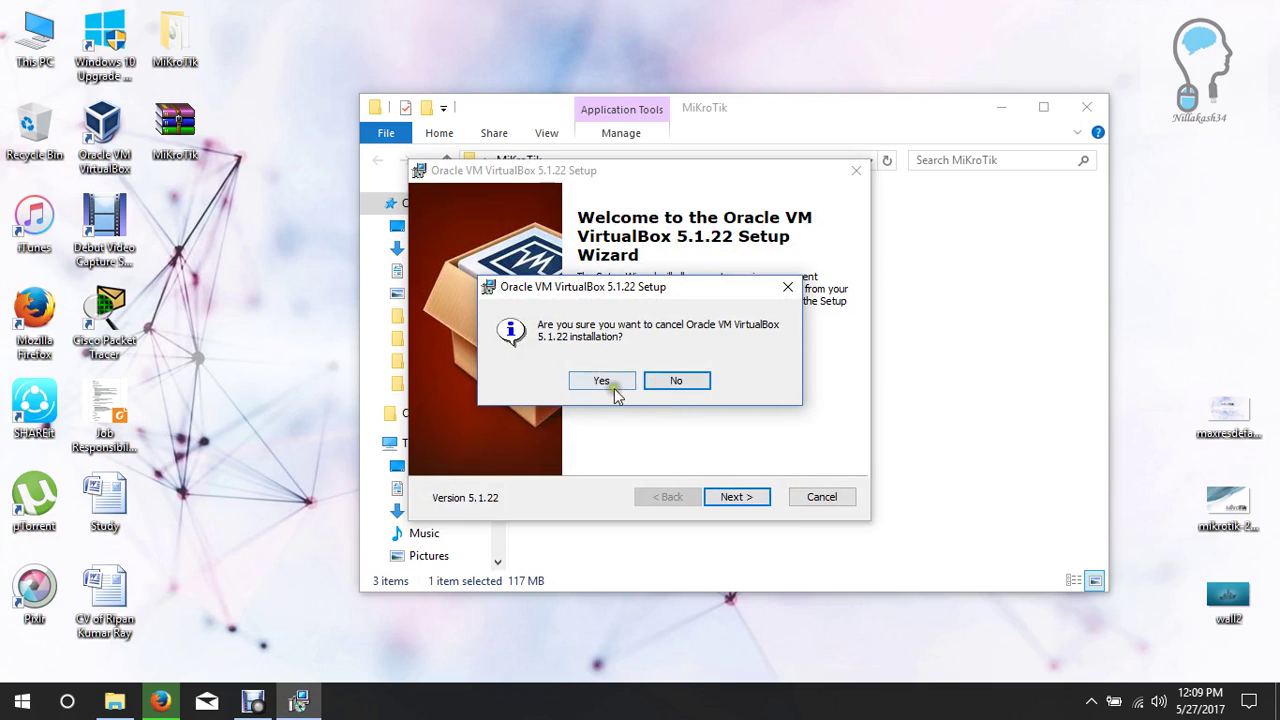
click(586, 385)
click(735, 496)
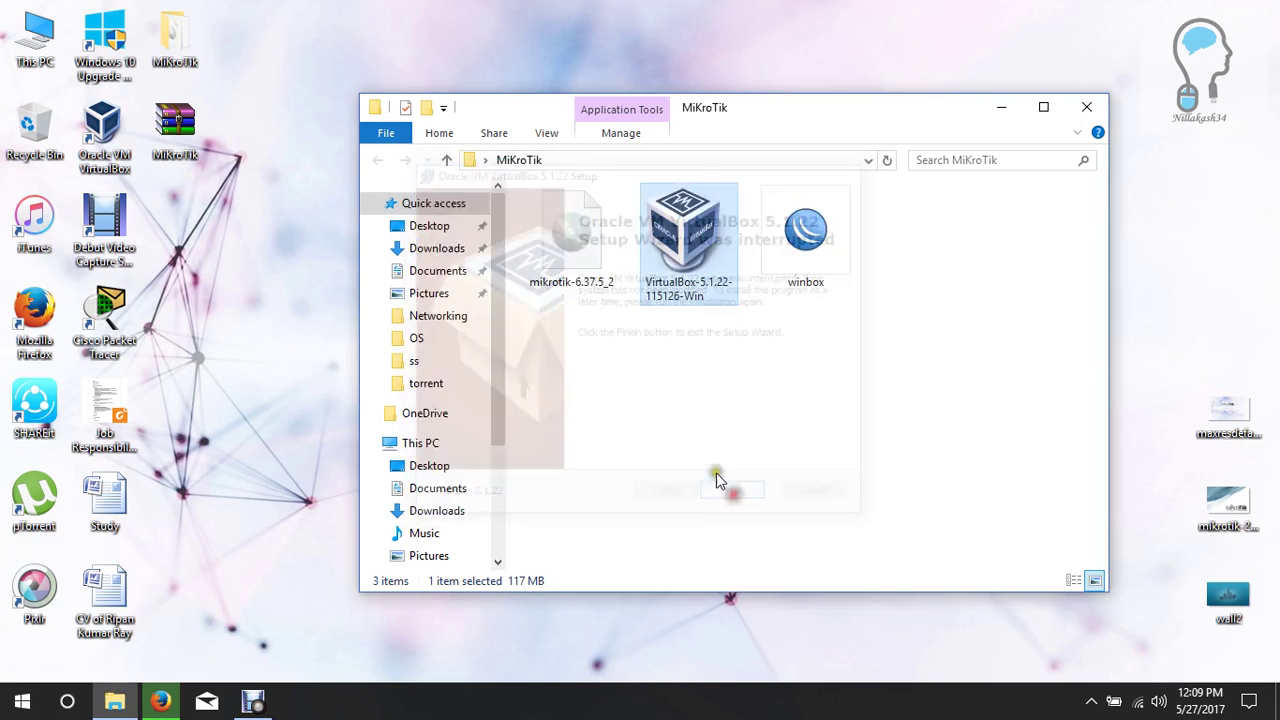
right_click(661, 388)
click(720, 464)
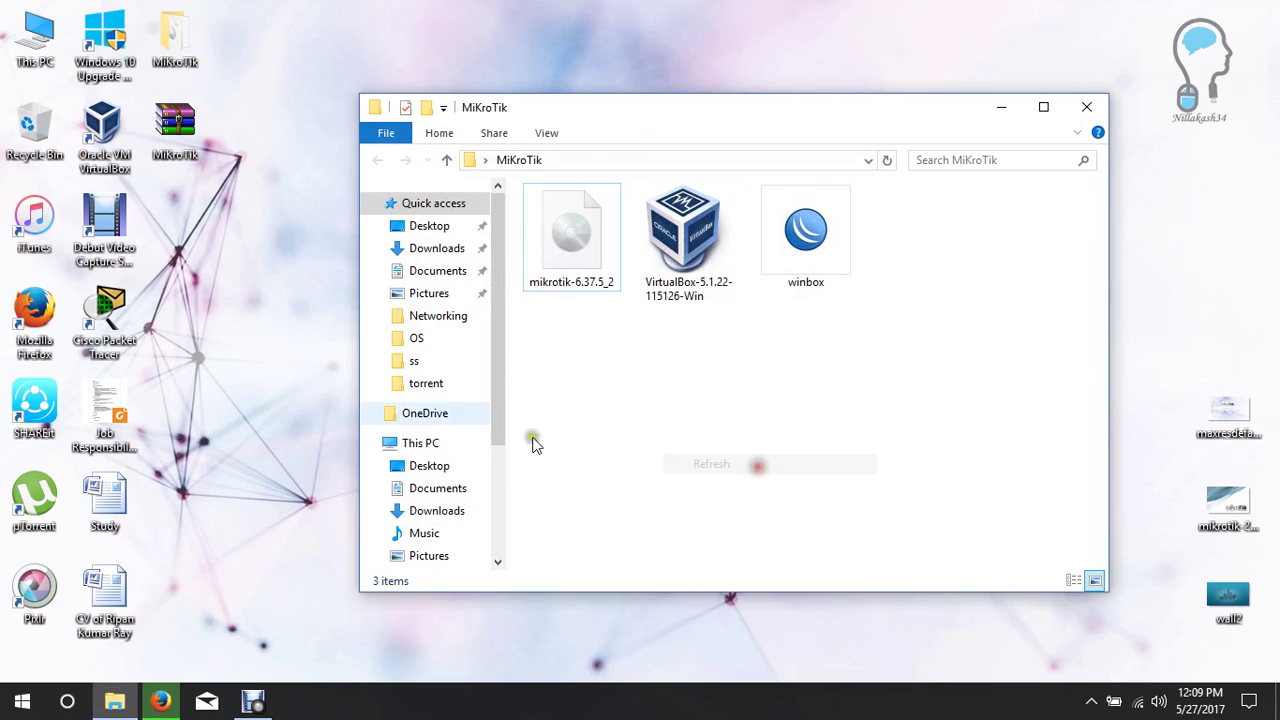
Move the MiKroTik folder window aside and launch Oracle VM VirtualBox from the desktop
click(90, 130)
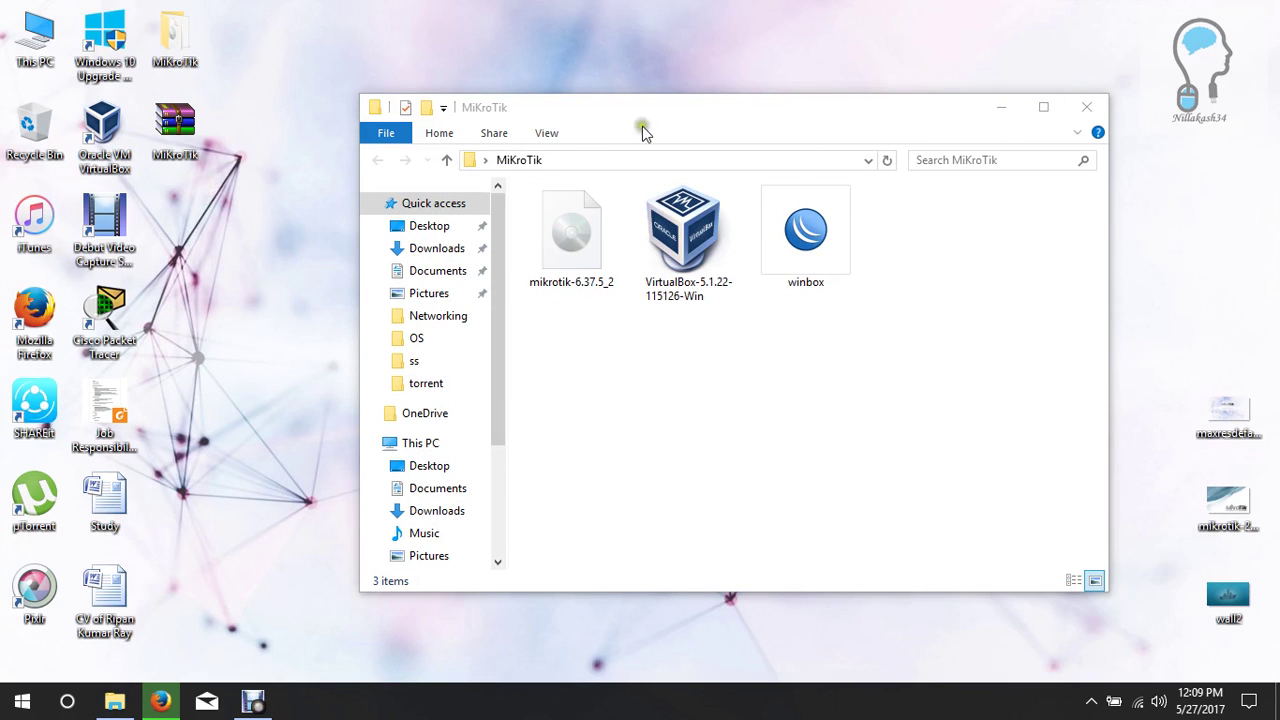
click(817, 126)
drag(789, 106, 901, 88)
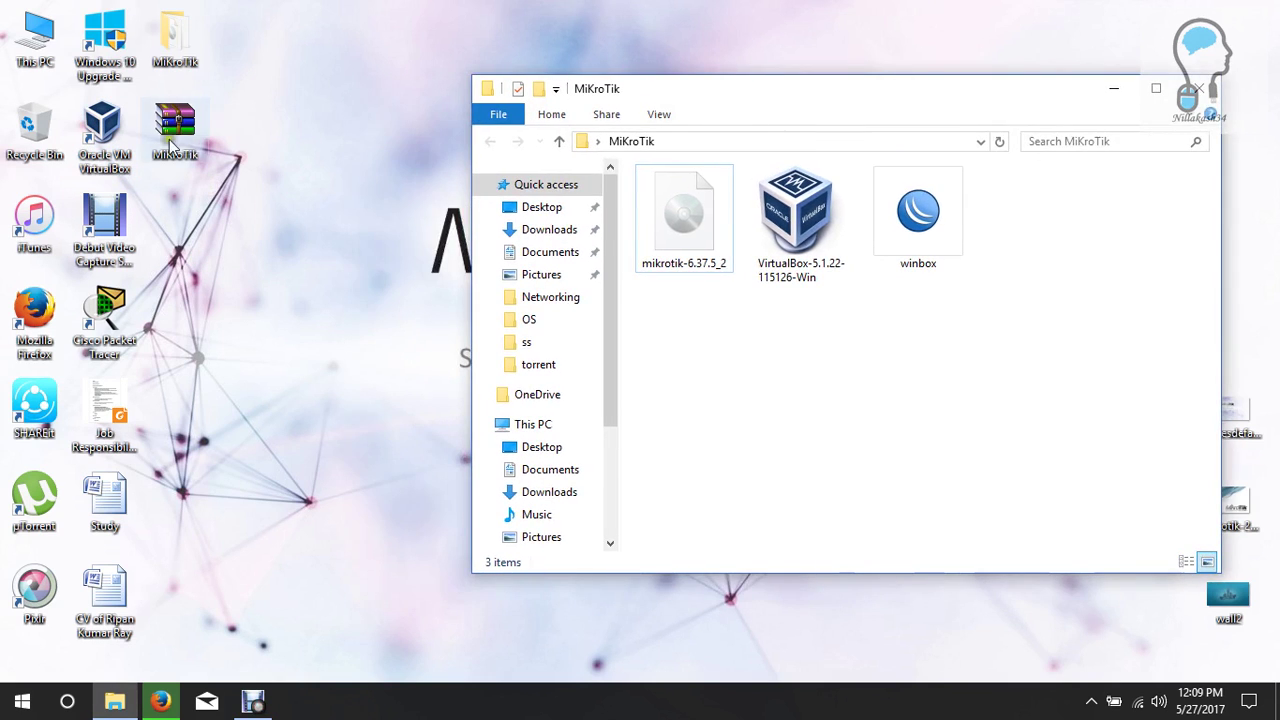
double_click(103, 125)
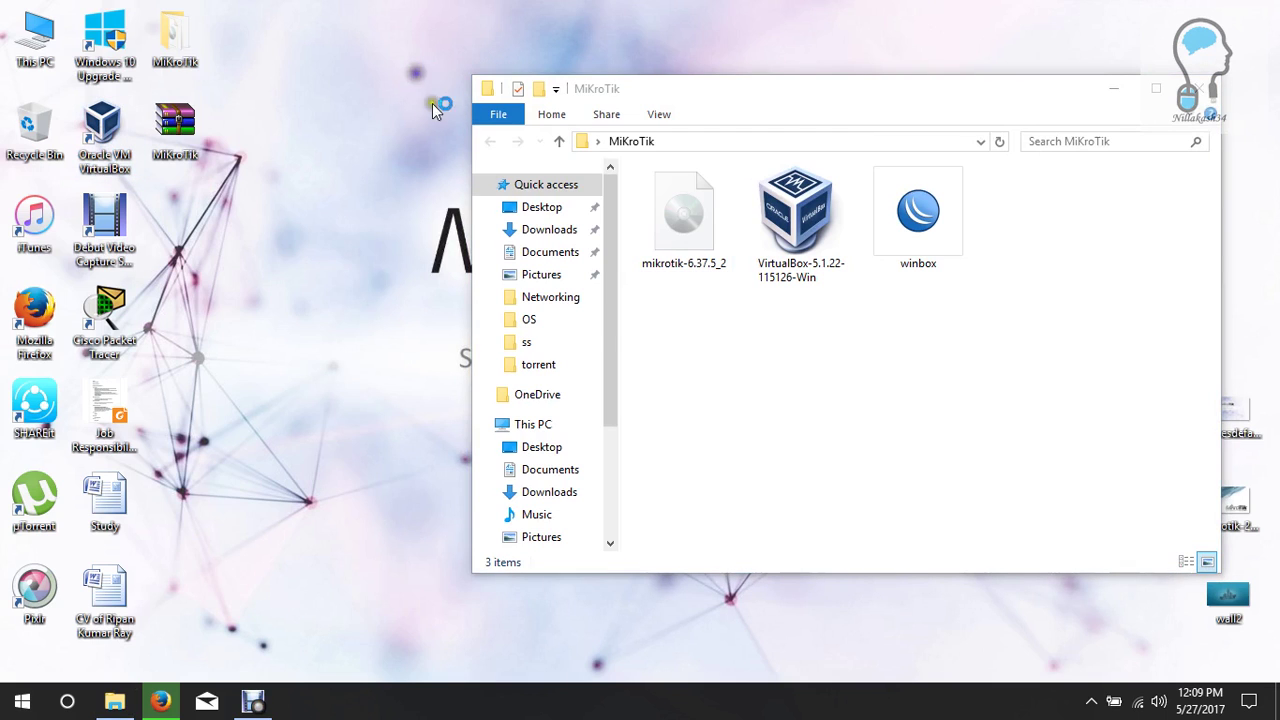
right_click(418, 75)
click(436, 145)
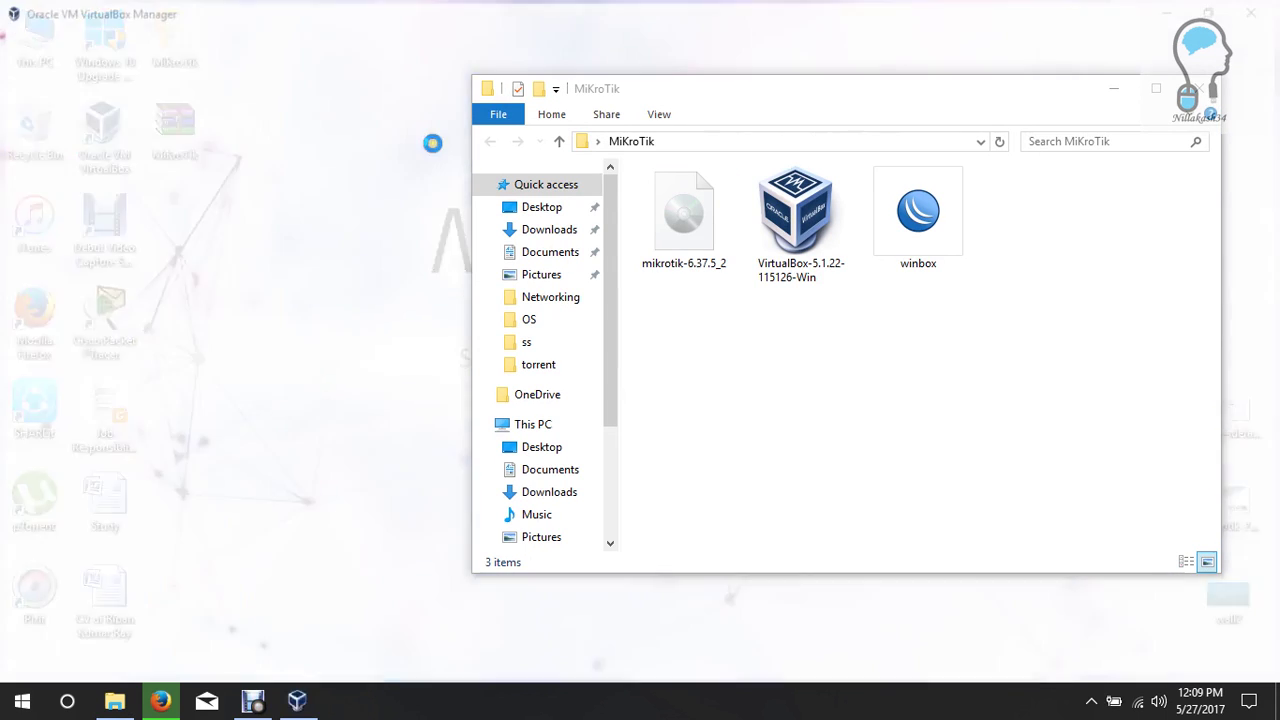
click(325, 215)
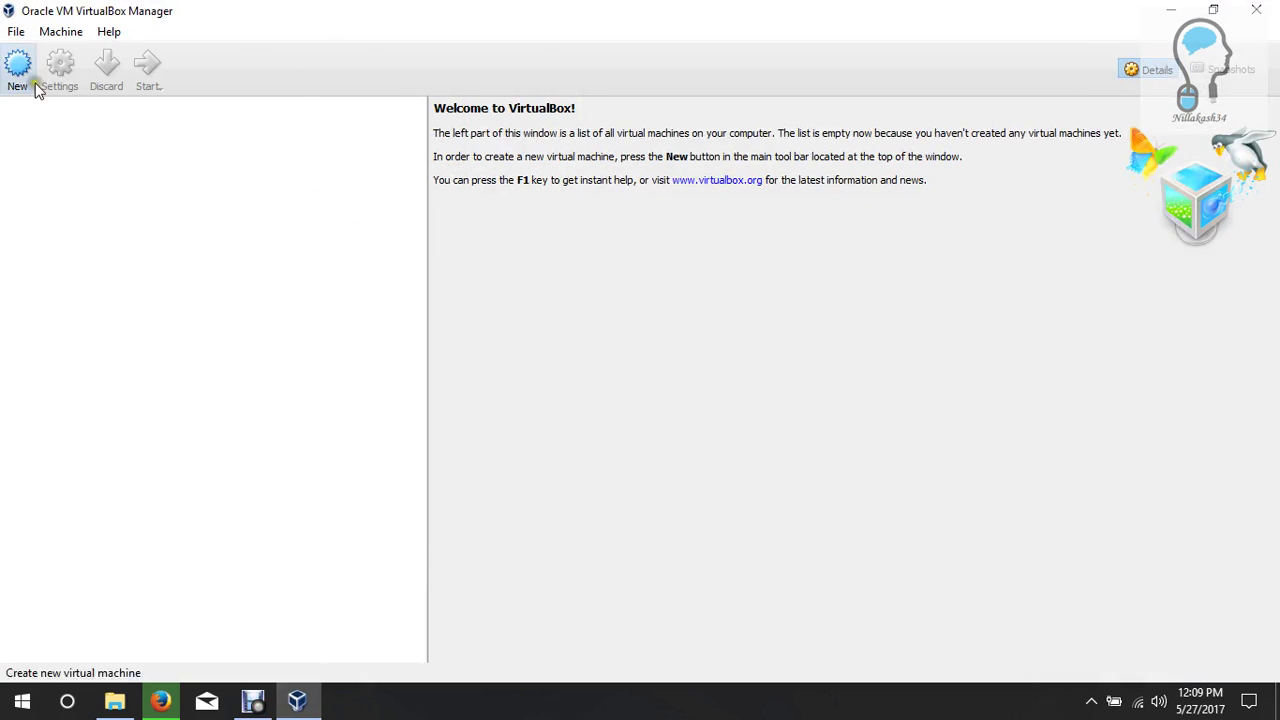
drag(525, 110, 620, 100)
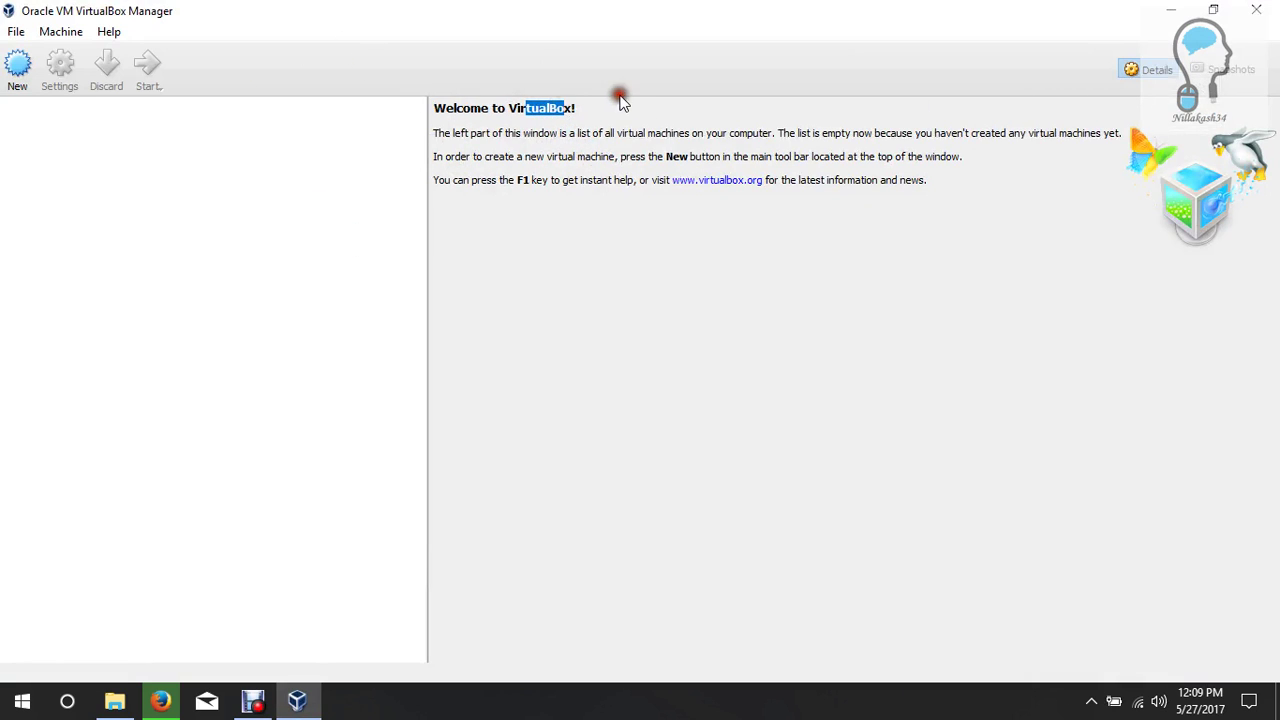
Start a new virtual machine named Mikrotik with type Linux and version Other Linux (32-bit), and continue to the memory size
click(16, 68)
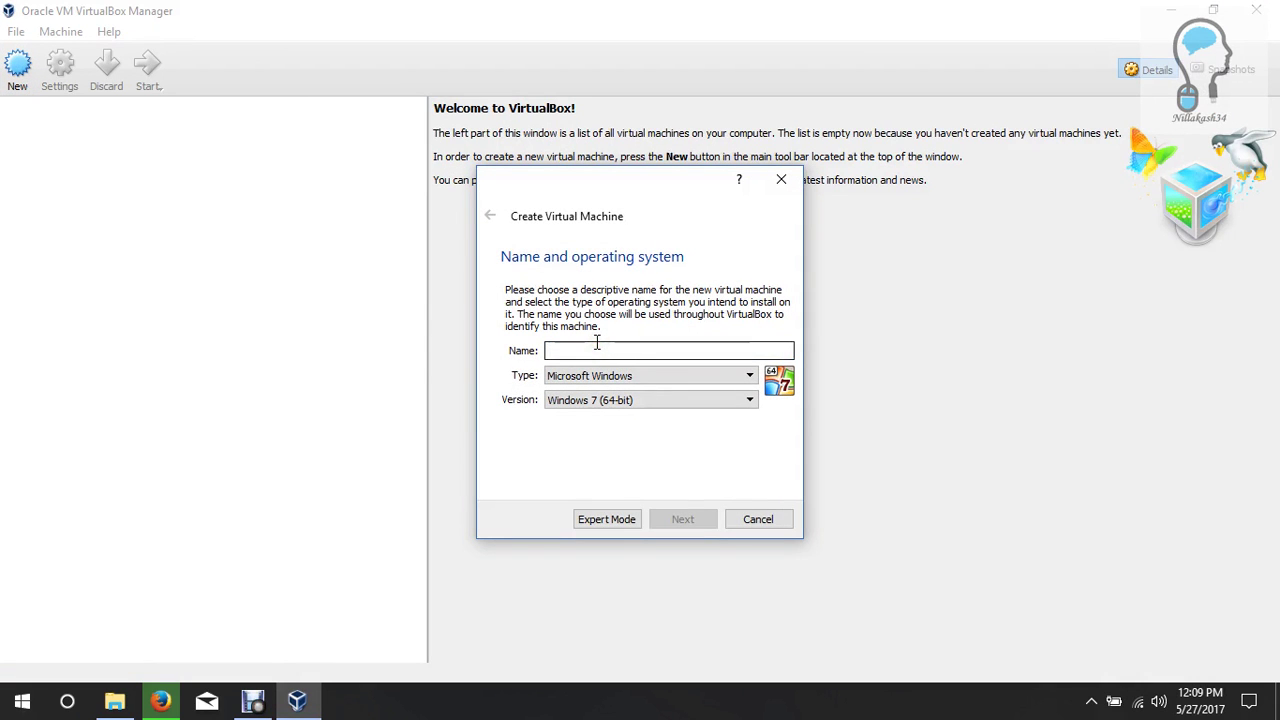
text(Mik)
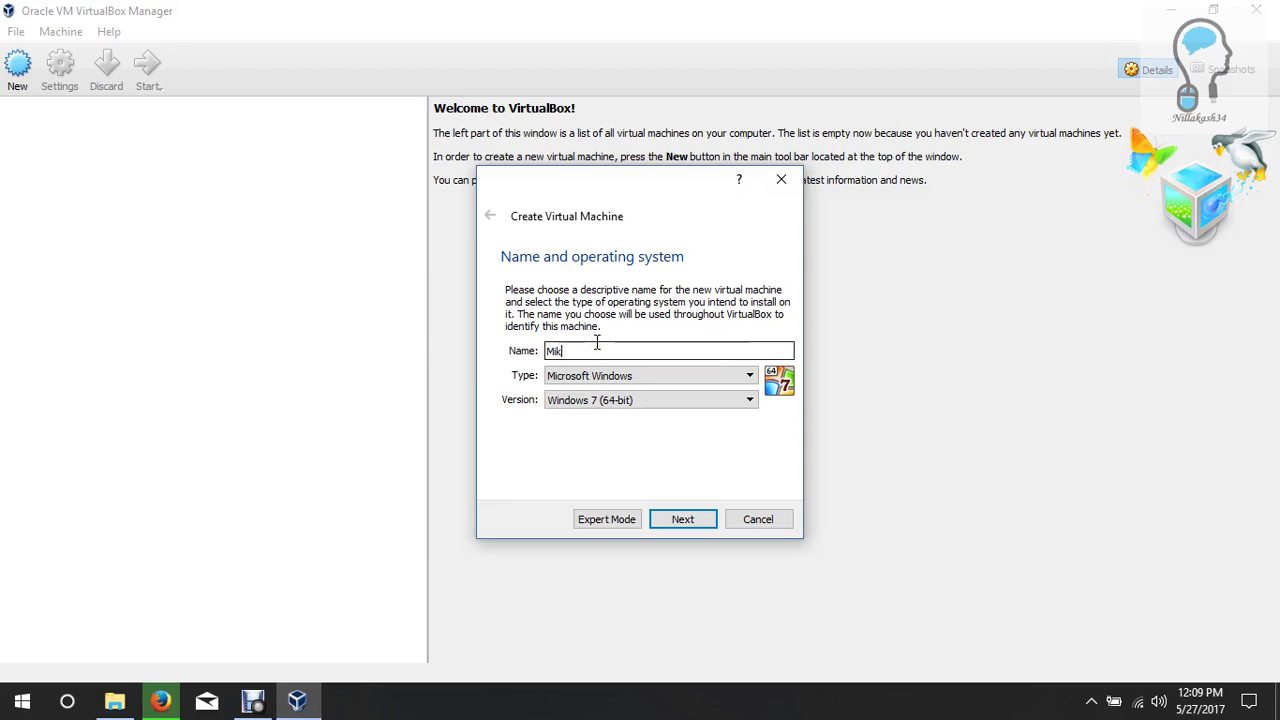
text(rotik)
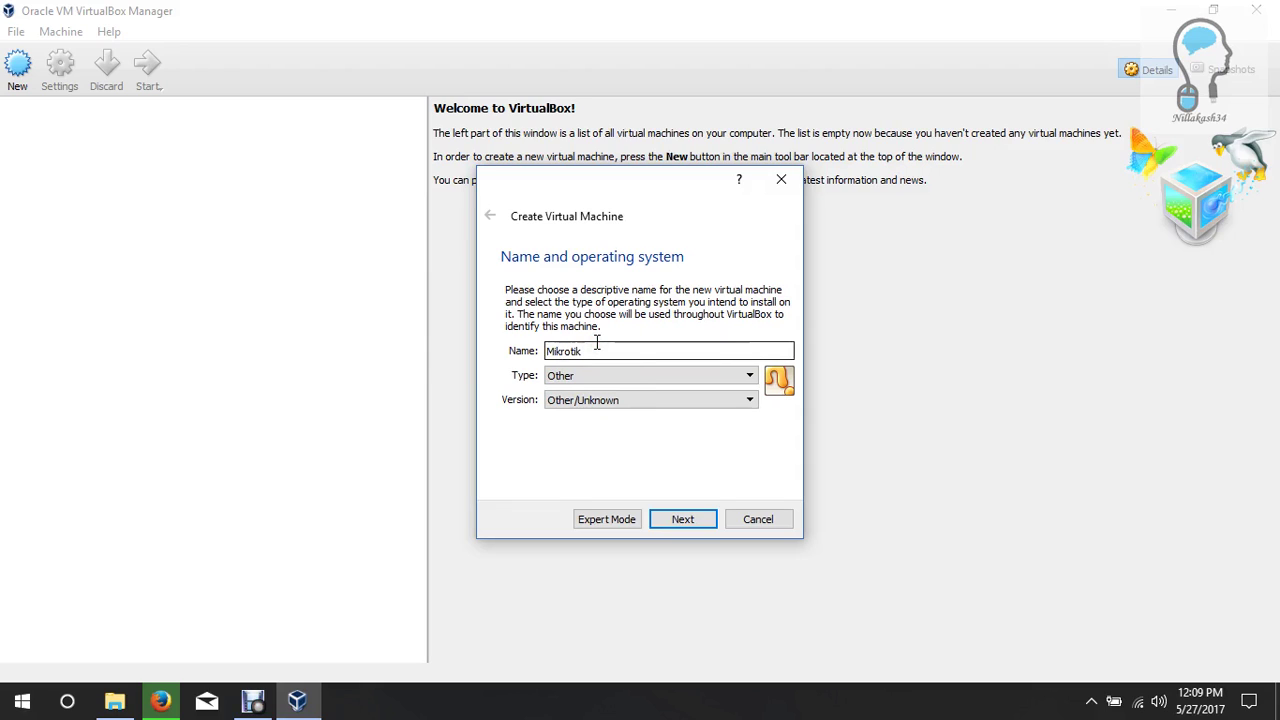
click(612, 370)
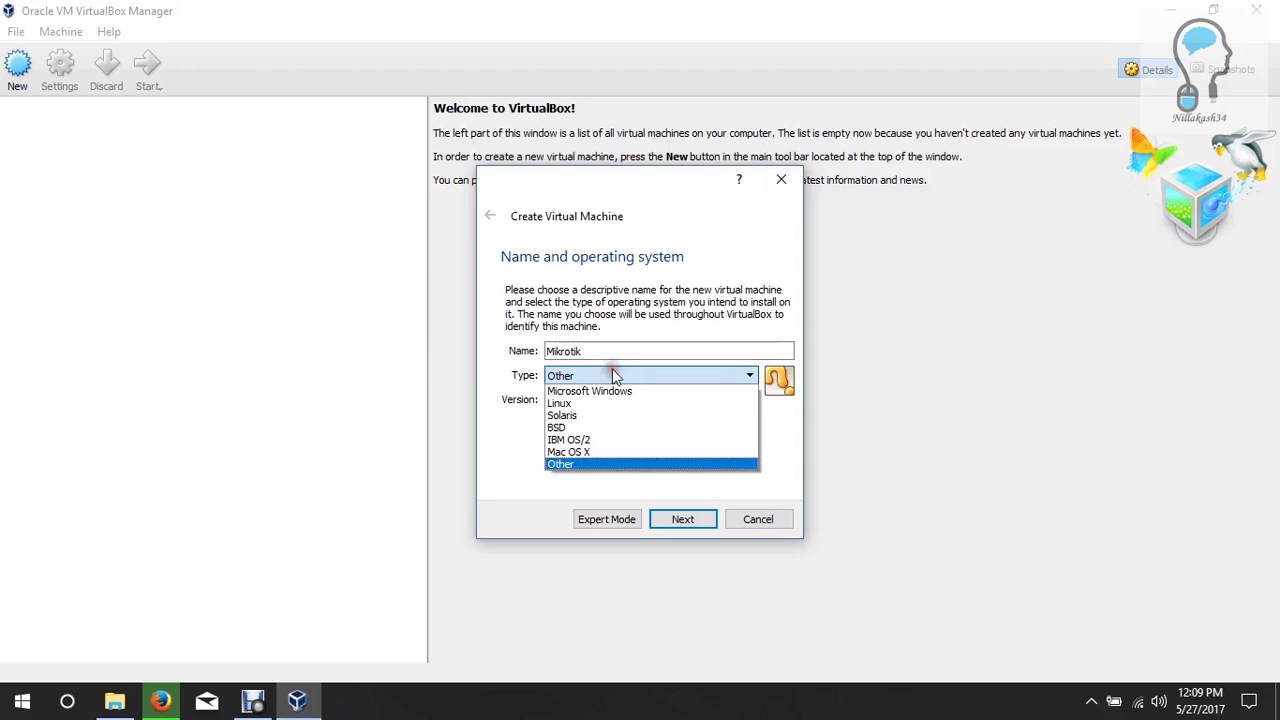
click(595, 402)
click(594, 401)
scroll(608, 470, down, 2)
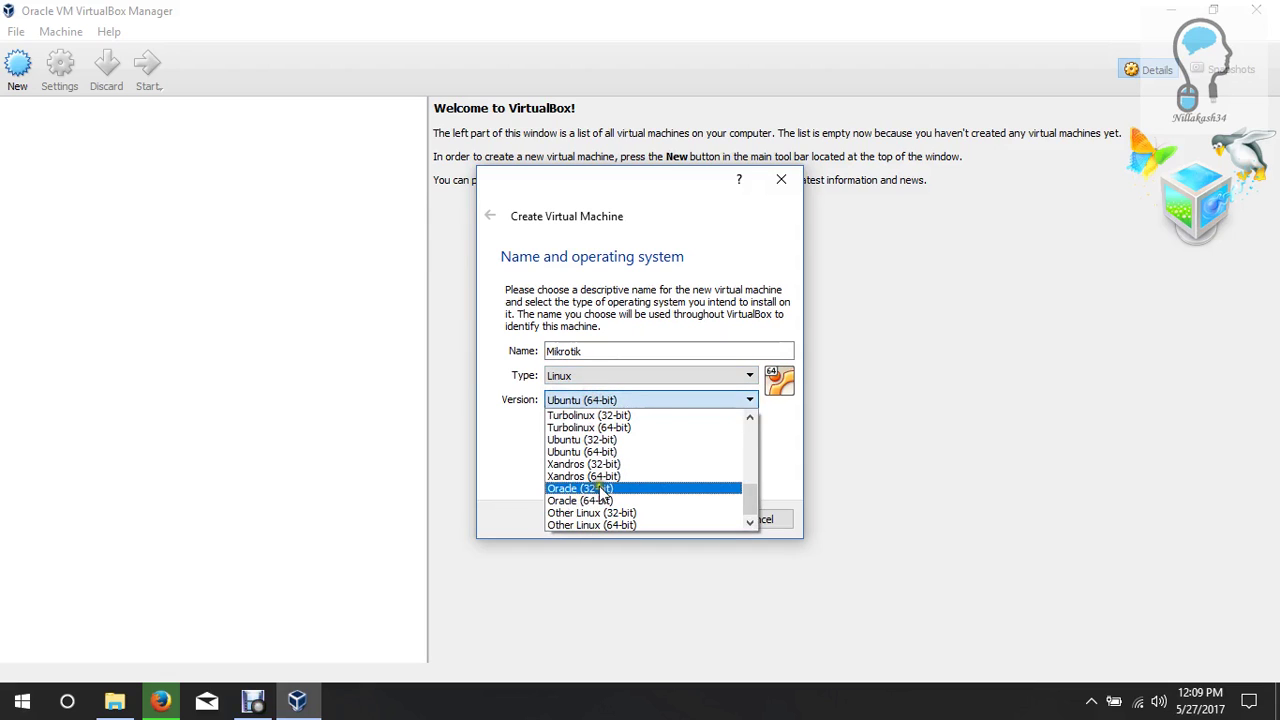
click(610, 514)
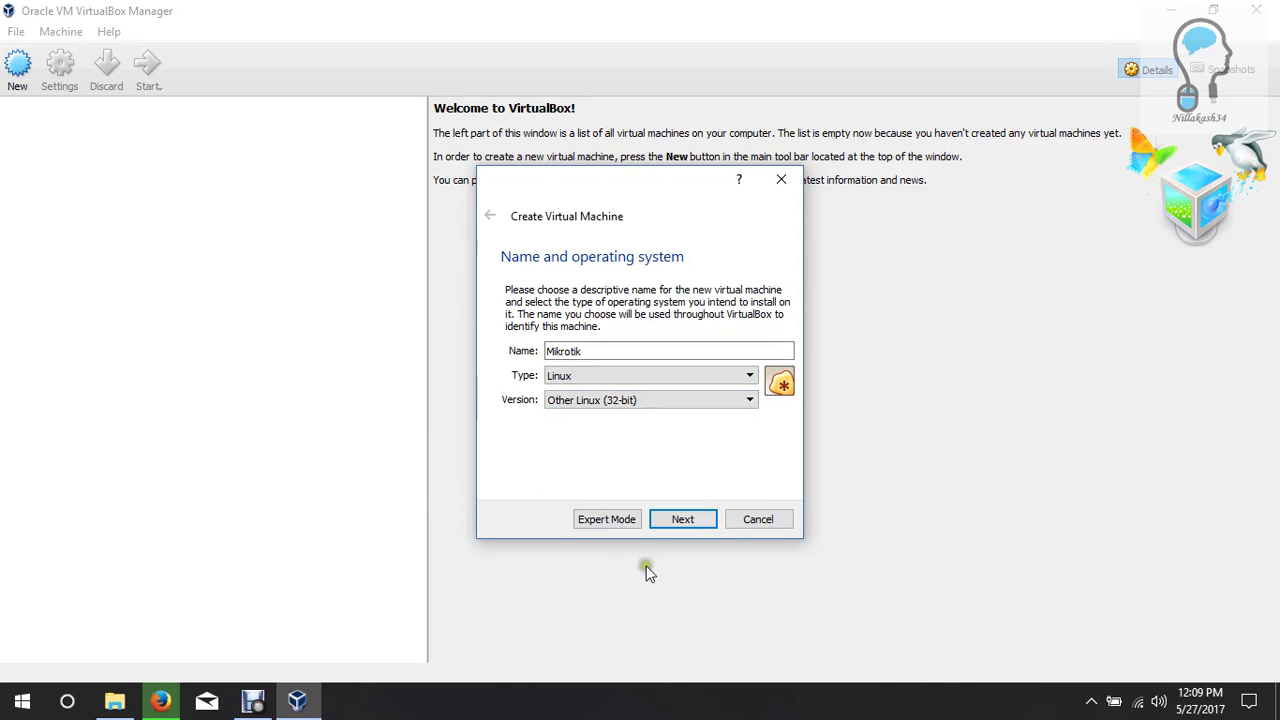
click(683, 520)
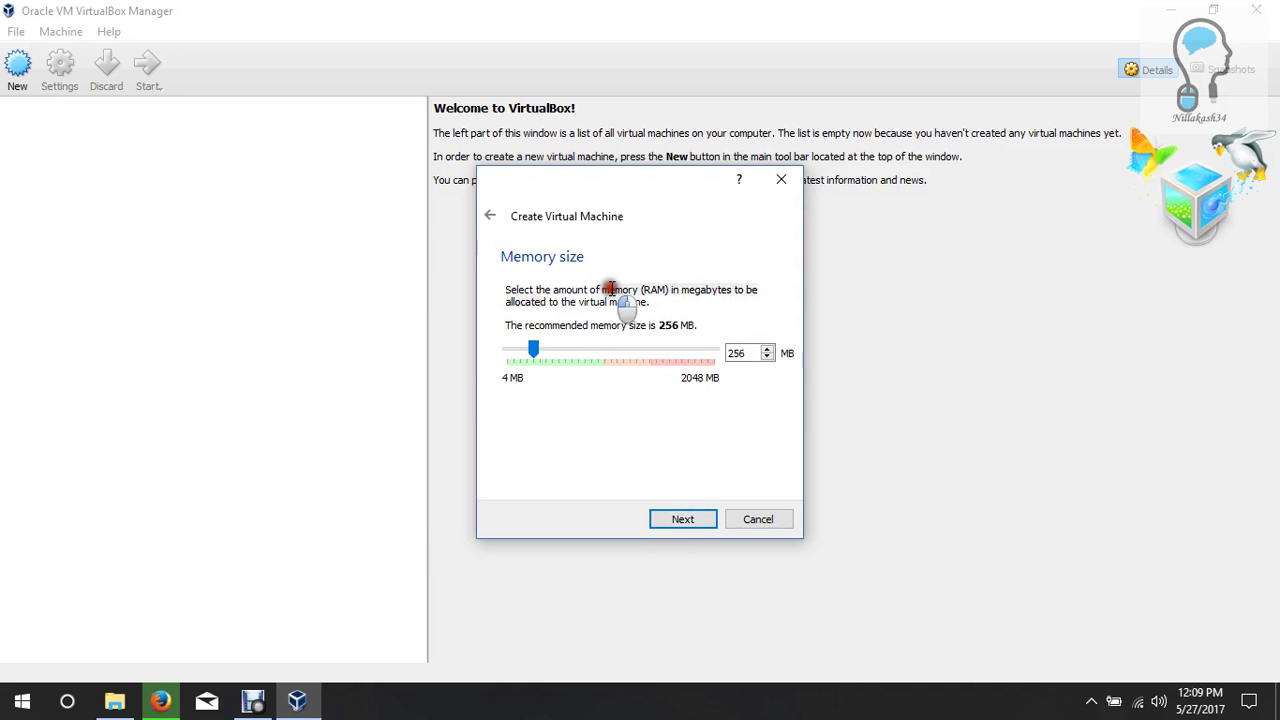
Set the virtual machine's memory size to 64 MB and continue to the hard disk options
drag(535, 347, 514, 352)
double_click(732, 353)
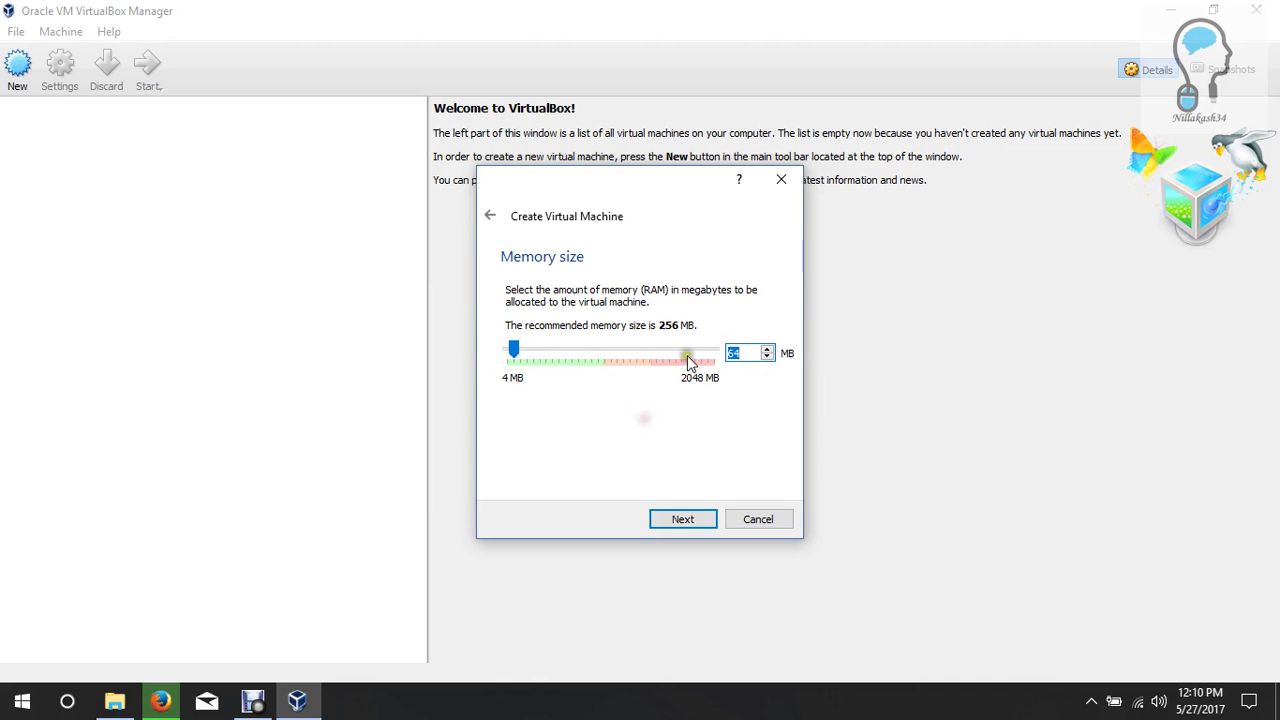
click(737, 352)
click(695, 519)
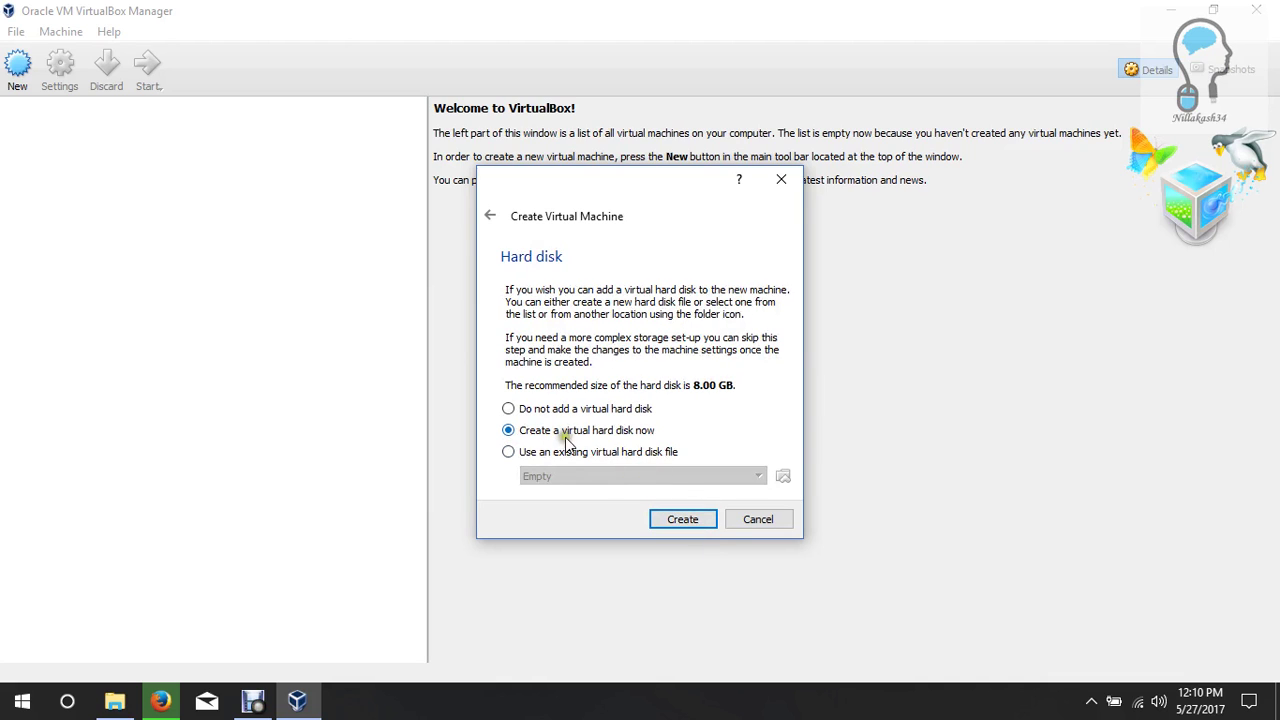
Create an 8.00 GB virtual hard disk of type VDI named Mikrotik for the new machine
click(686, 519)
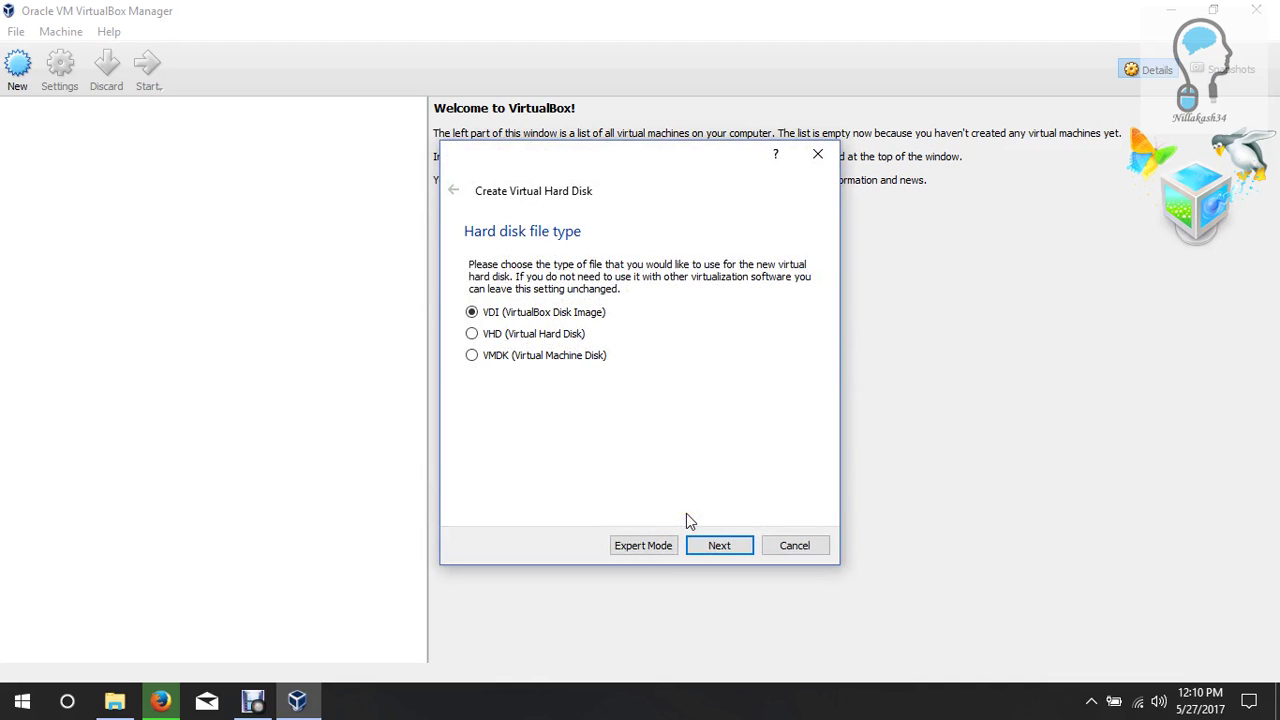
click(719, 546)
click(719, 546)
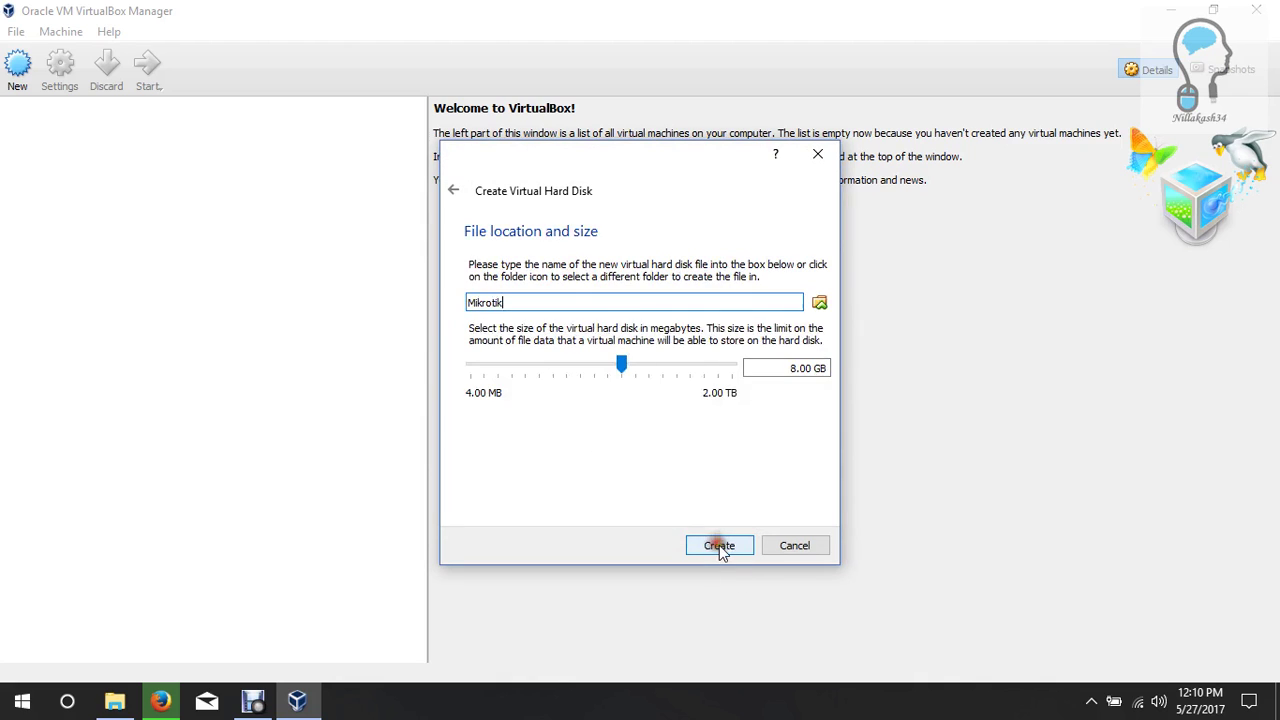
click(719, 546)
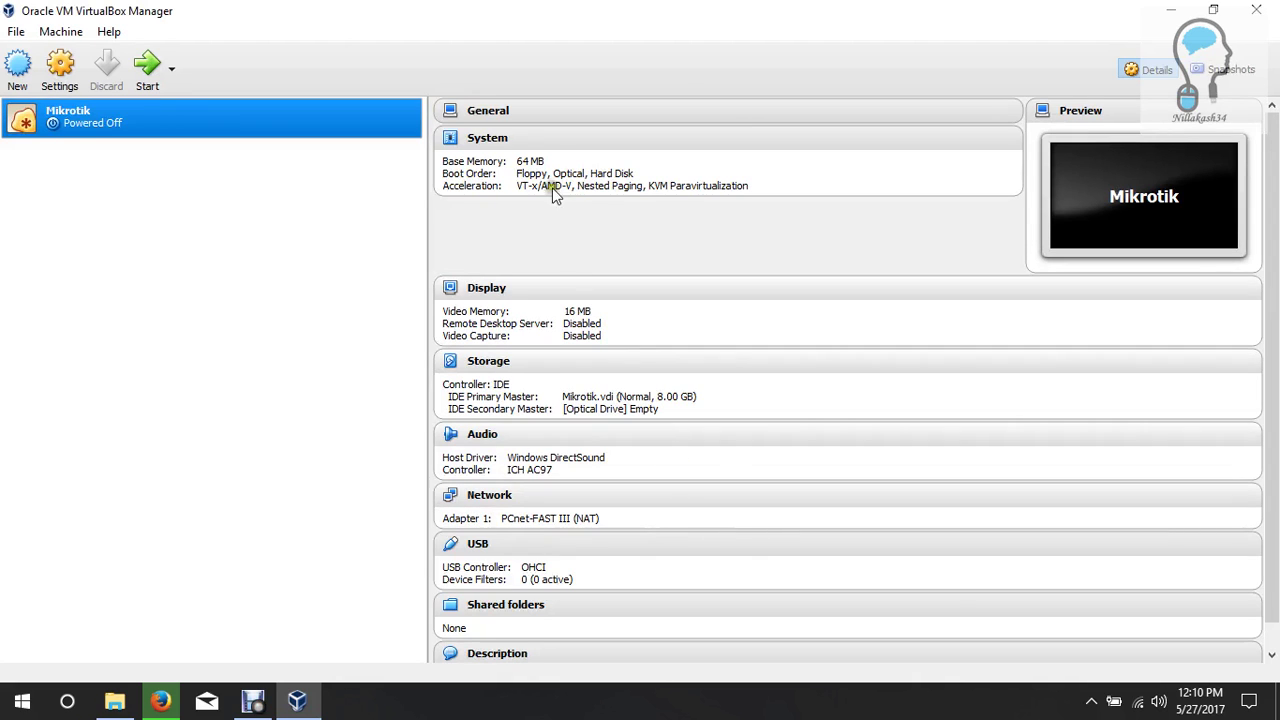
scroll(705, 440, down, 2)
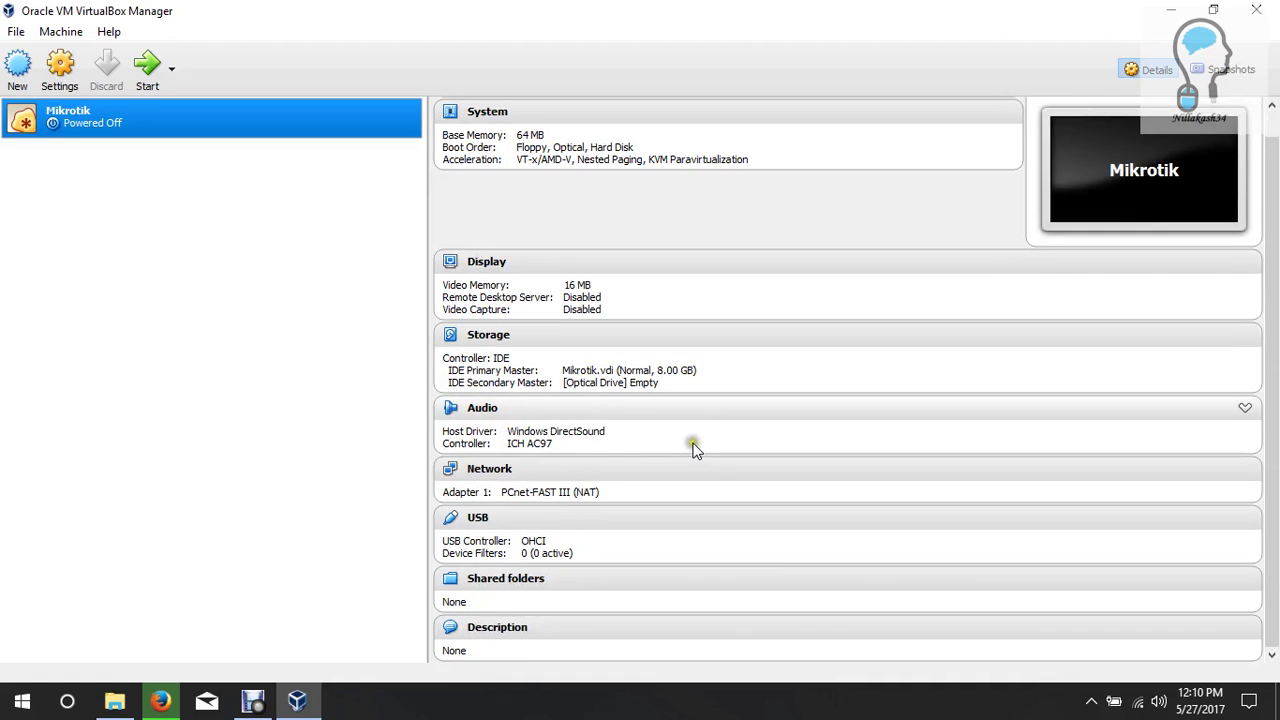
scroll(690, 436, up, 2)
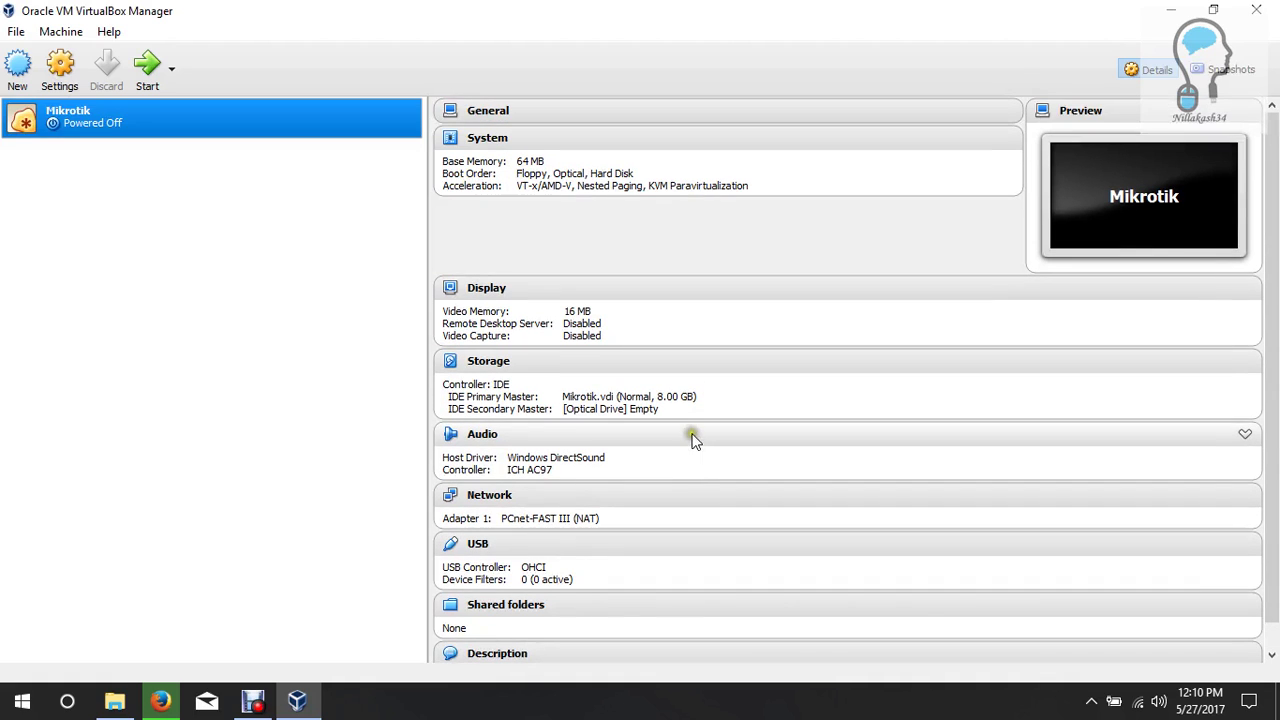
In the Mikrotik machine's storage settings, load mikrotik-6.37.5_2 from the Desktop's MiKroTik folder into the empty optical drive
right_click(153, 112)
click(231, 133)
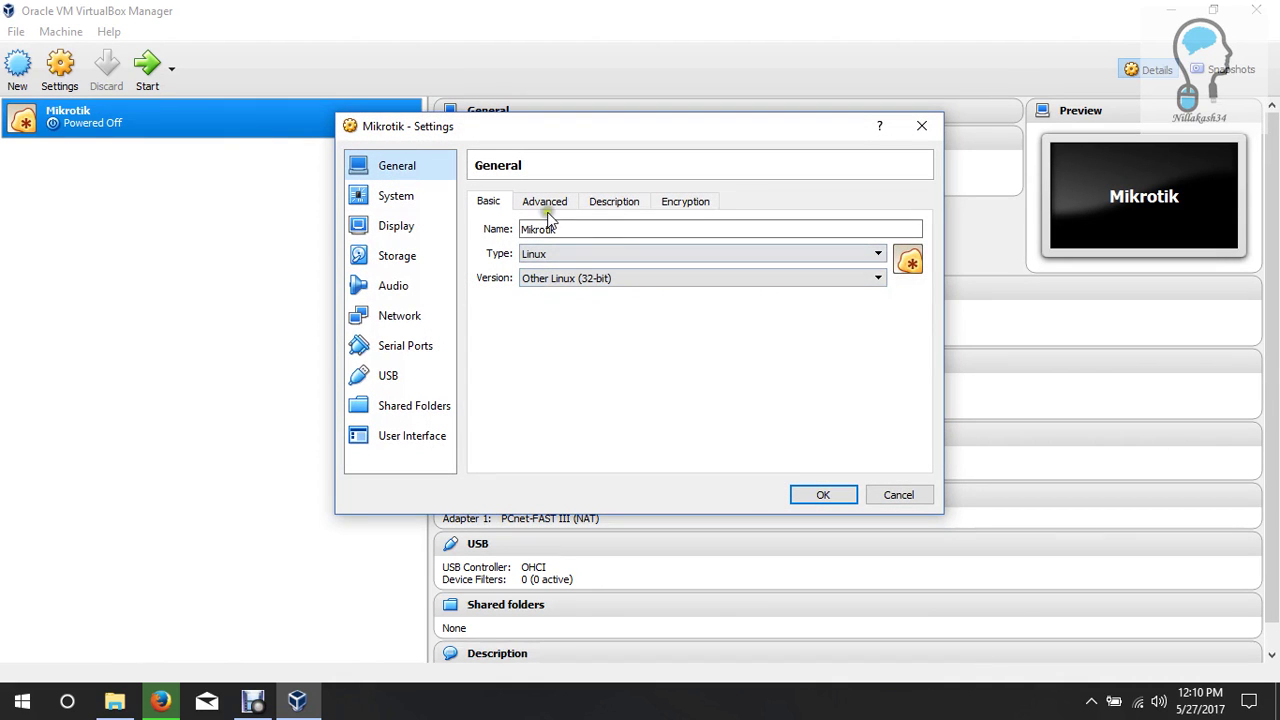
click(397, 256)
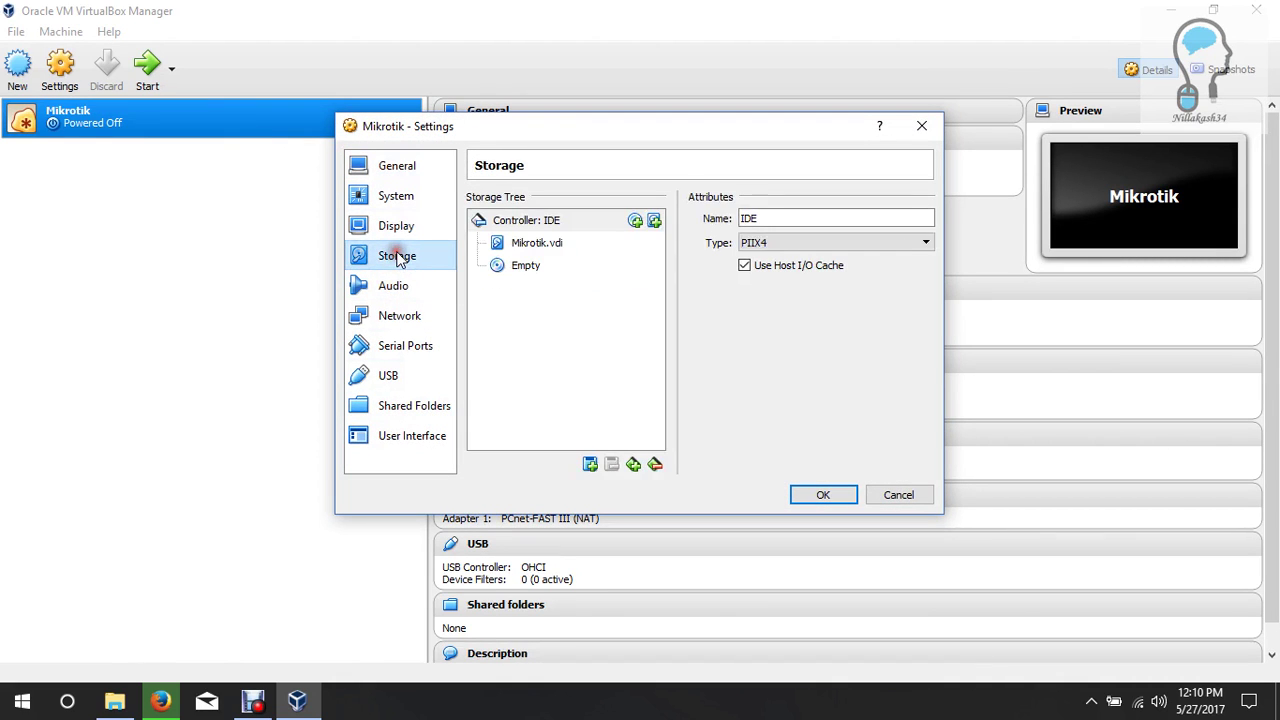
click(523, 265)
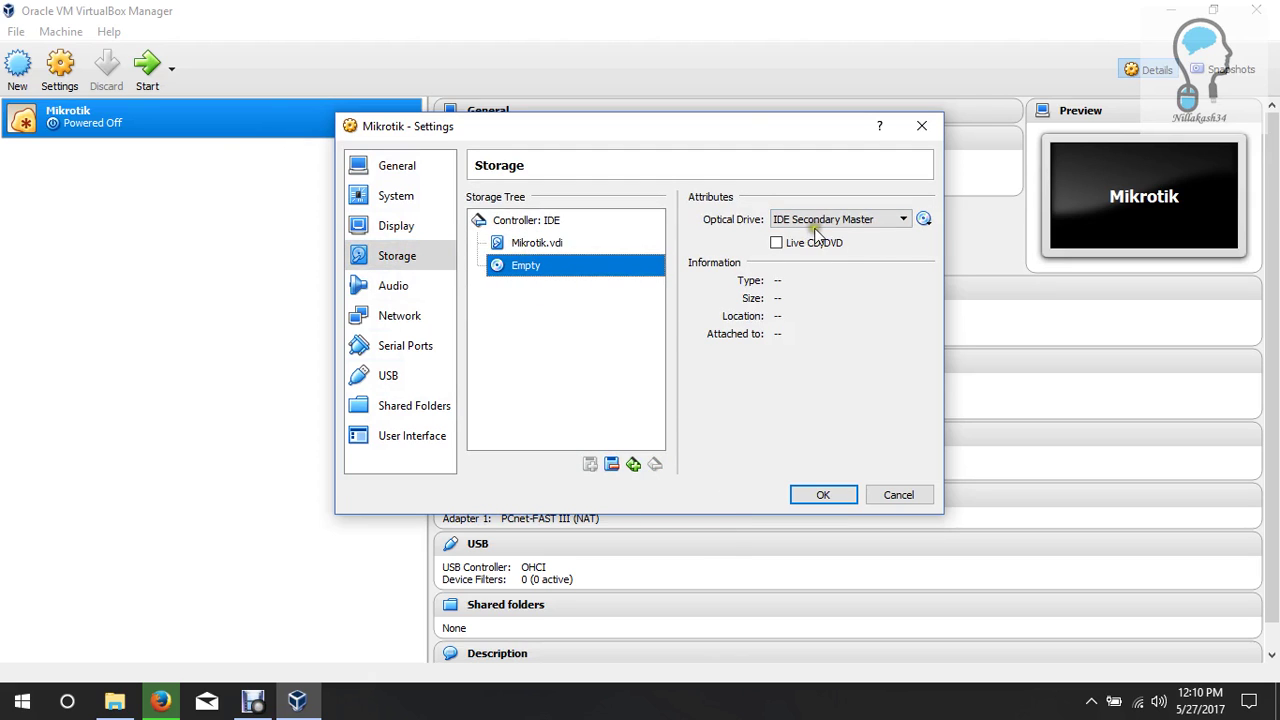
click(923, 219)
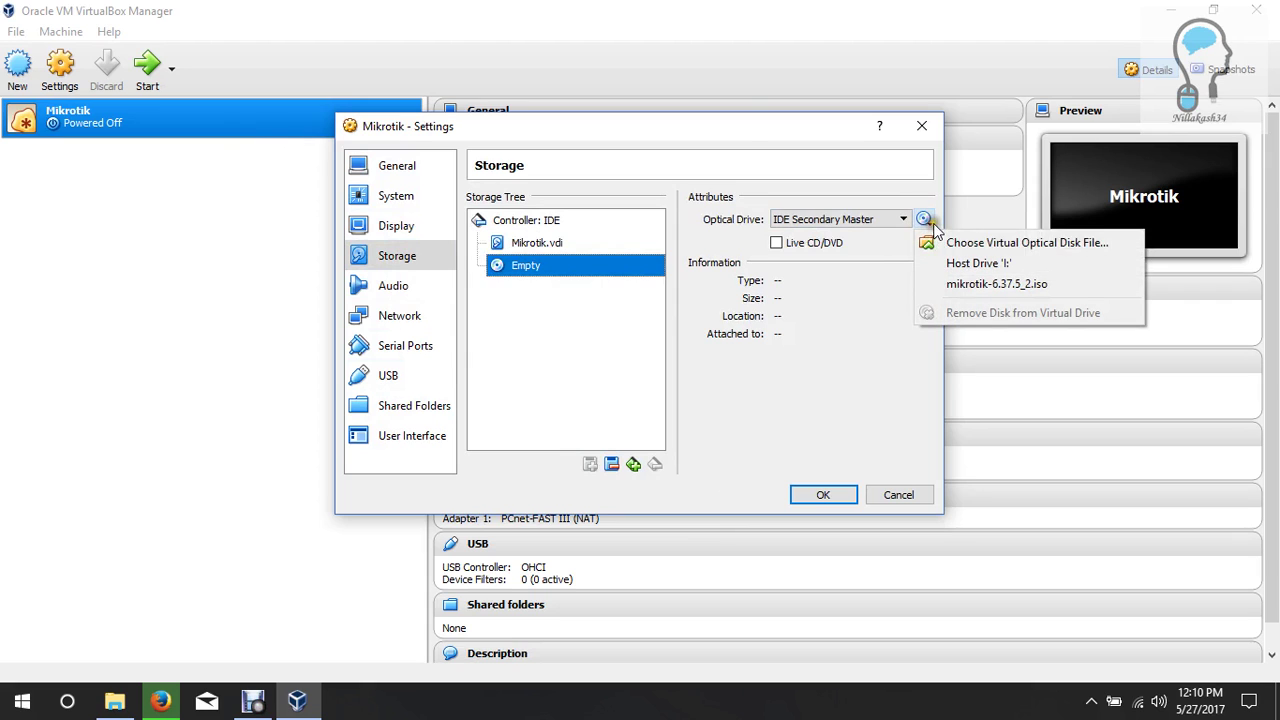
click(981, 244)
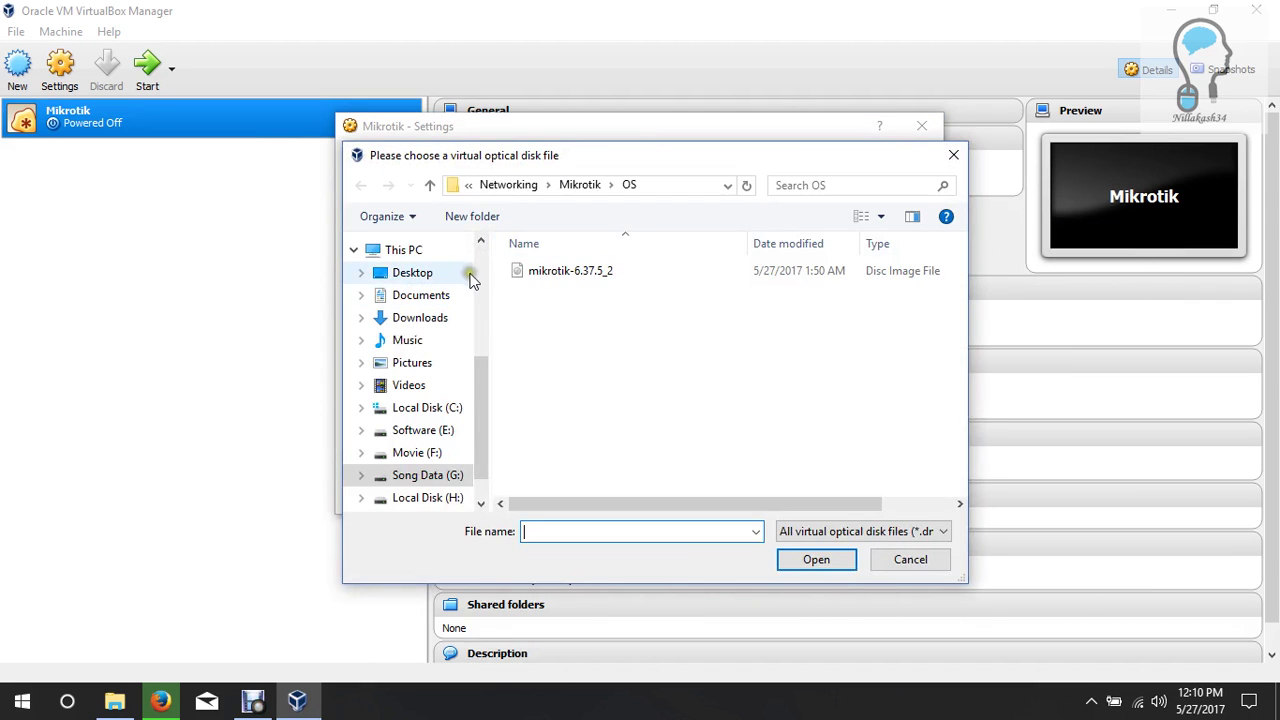
click(437, 285)
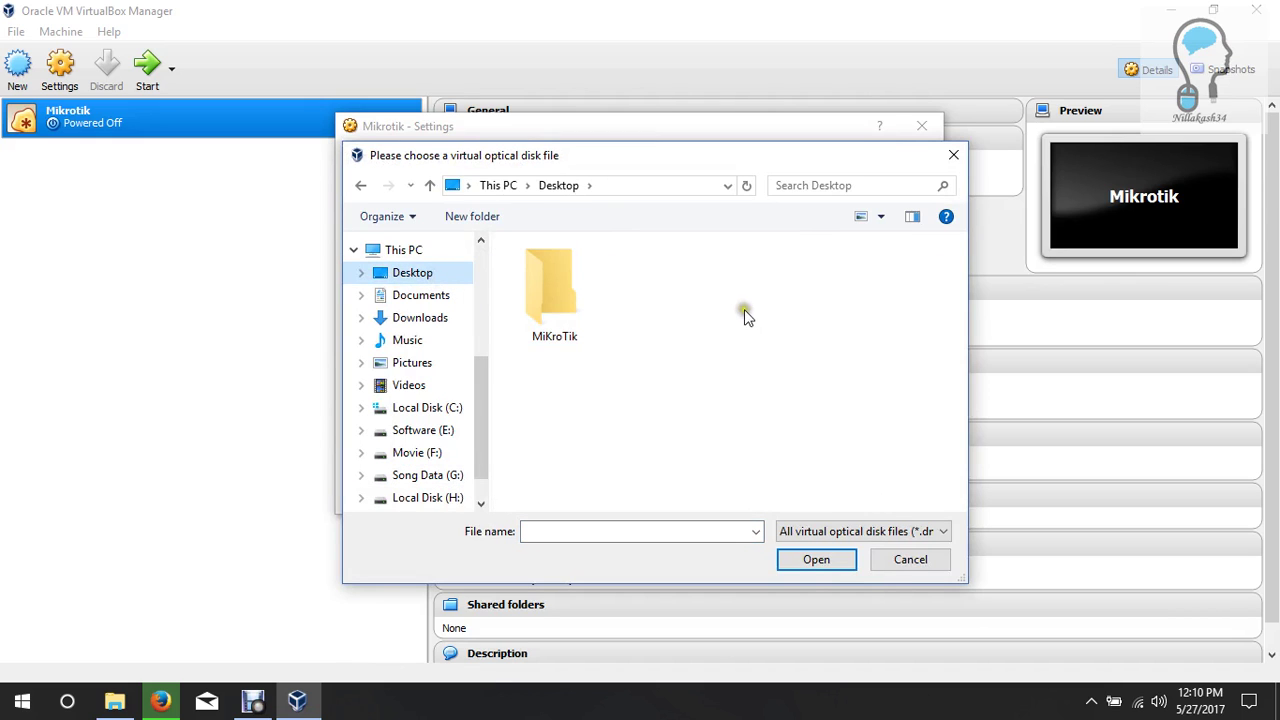
double_click(553, 290)
click(609, 284)
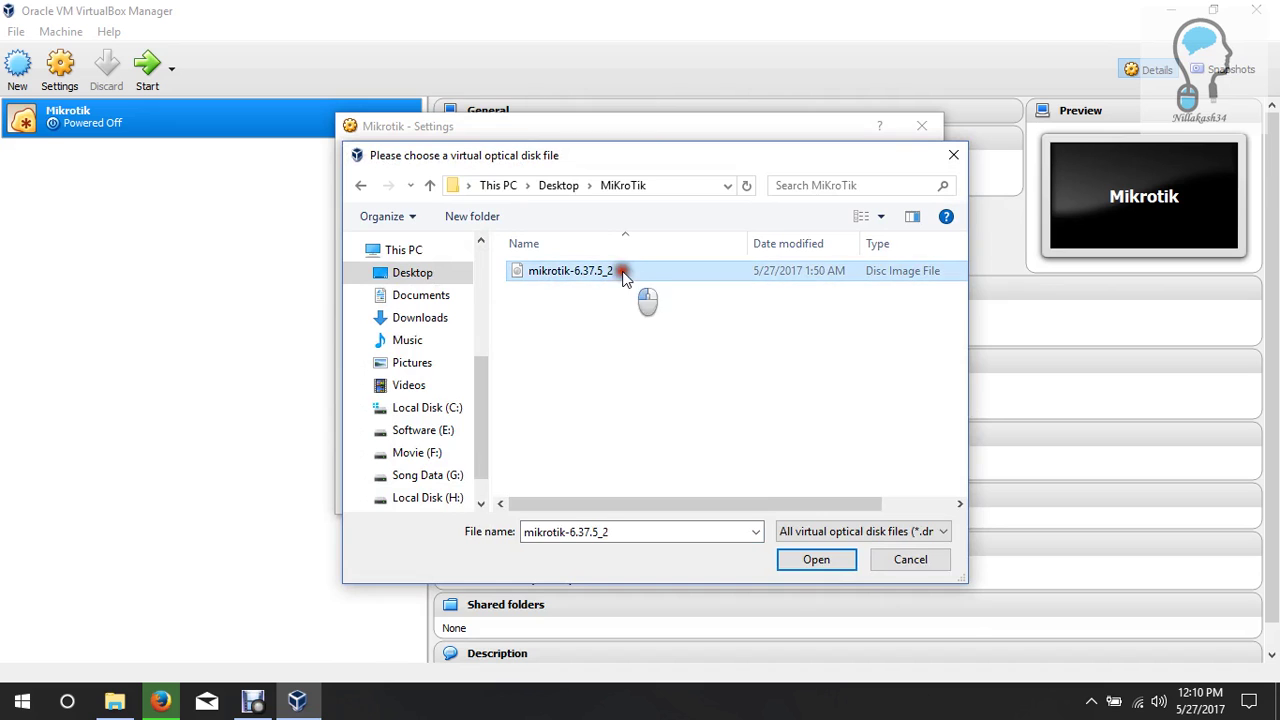
click(806, 559)
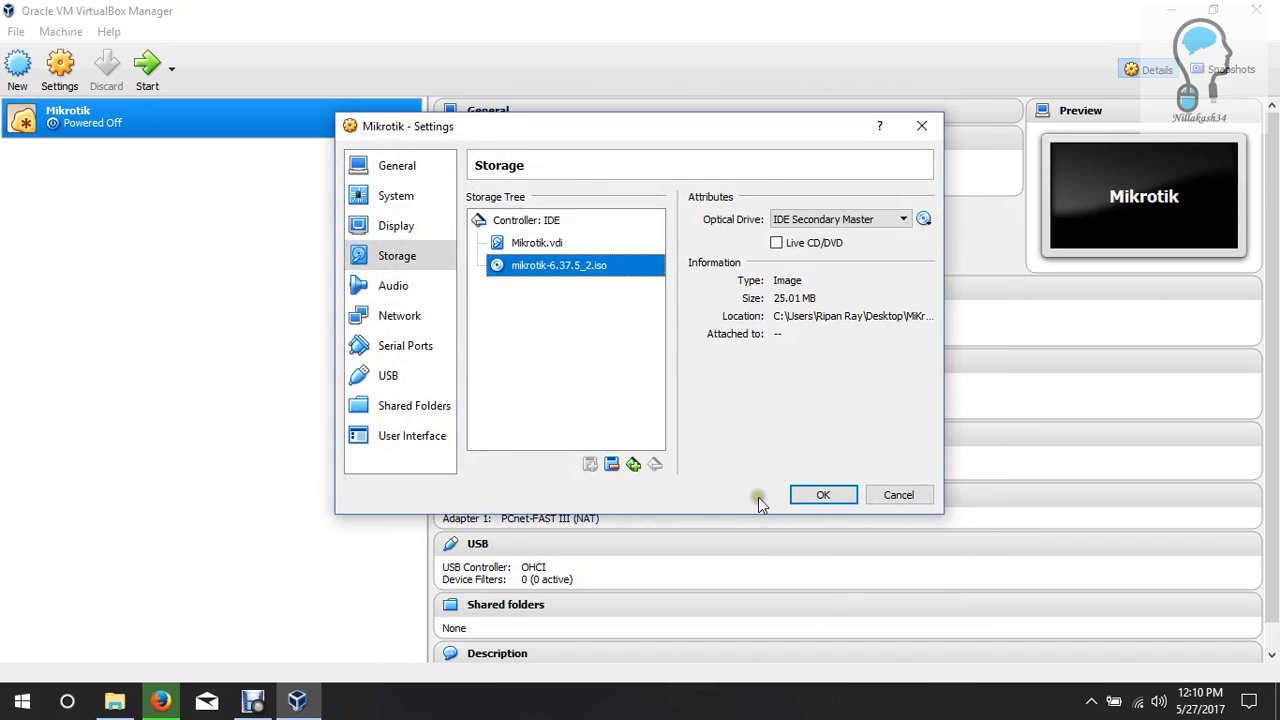
In the machine's network settings, attach Adapter 1 to Bridged Adapter
click(437, 289)
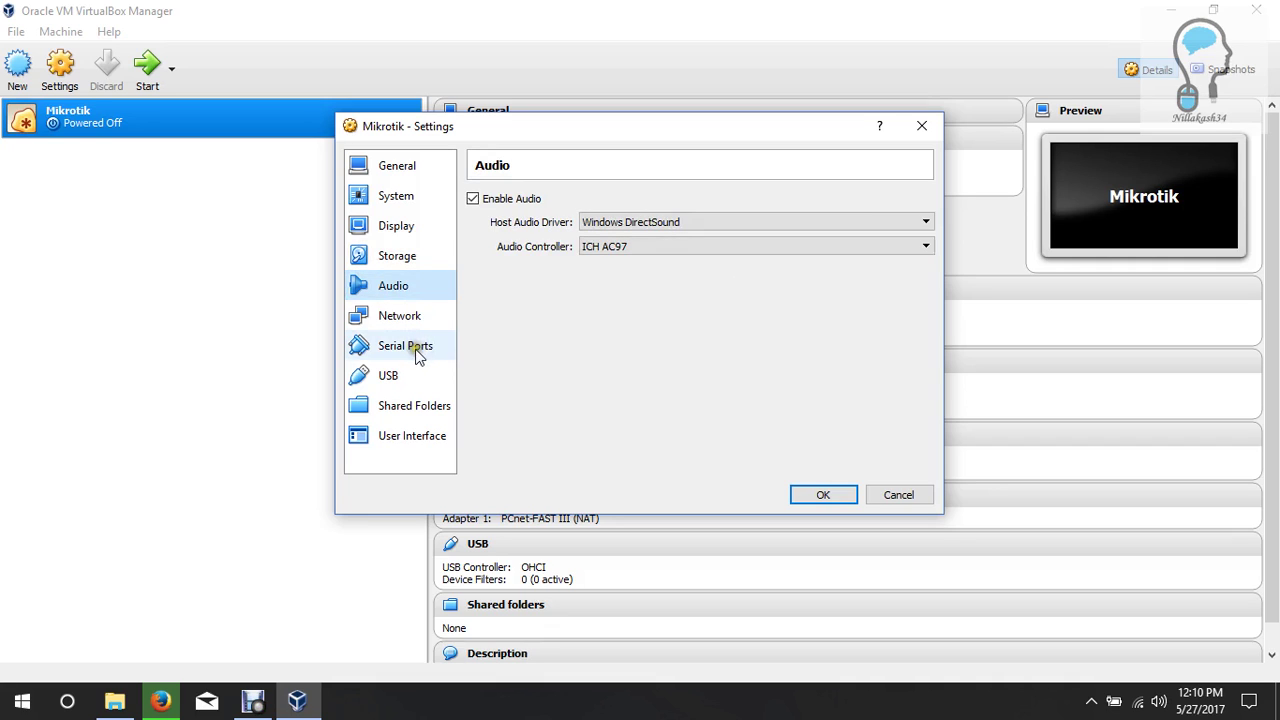
click(419, 320)
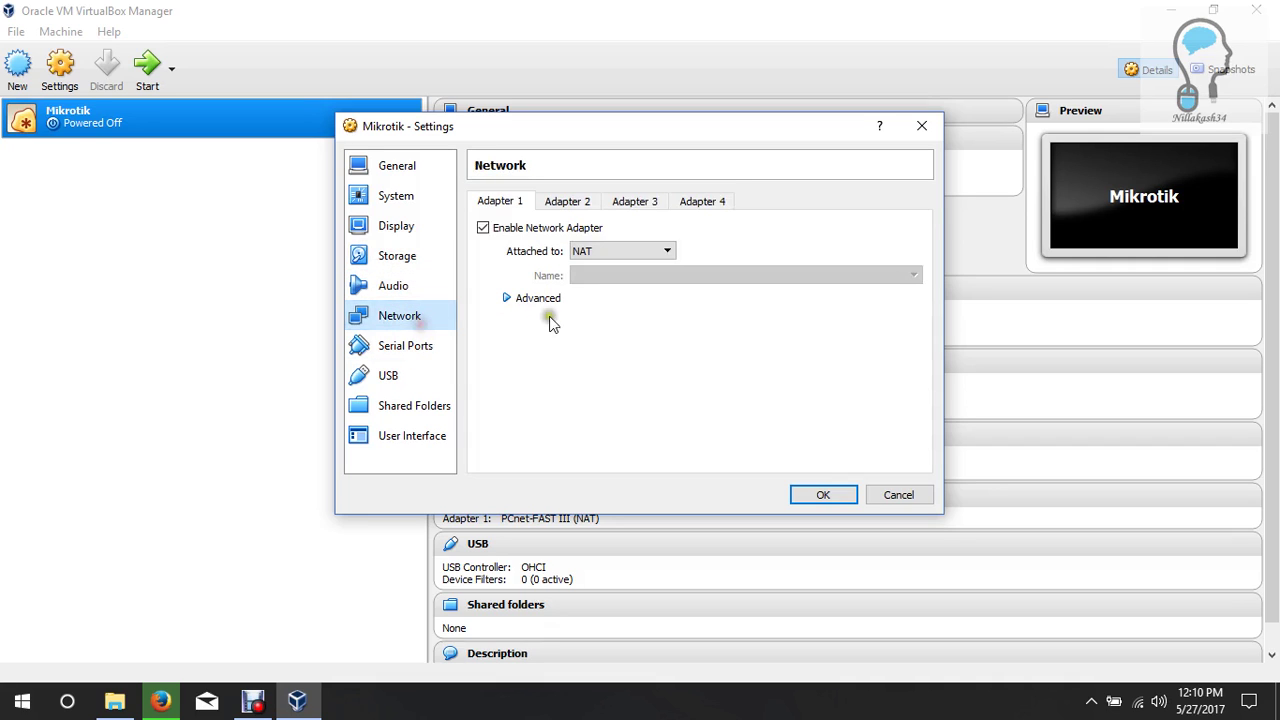
click(540, 207)
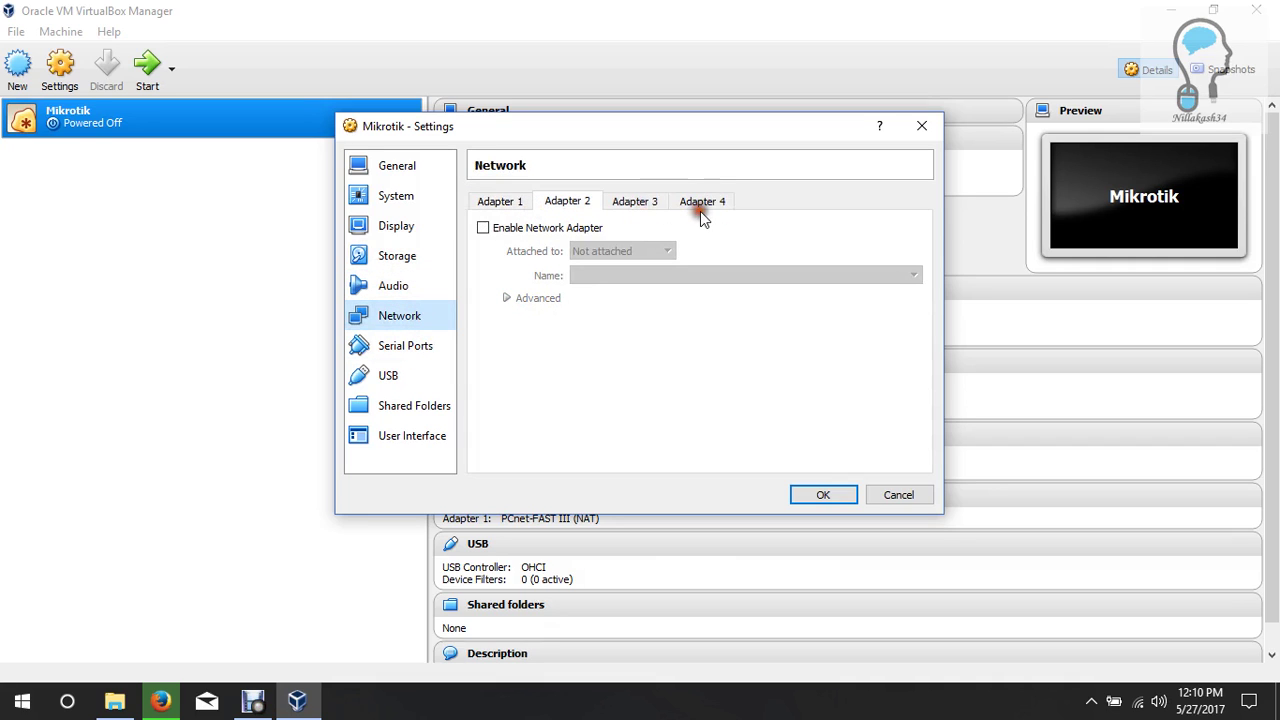
click(703, 206)
click(634, 202)
click(571, 204)
click(528, 203)
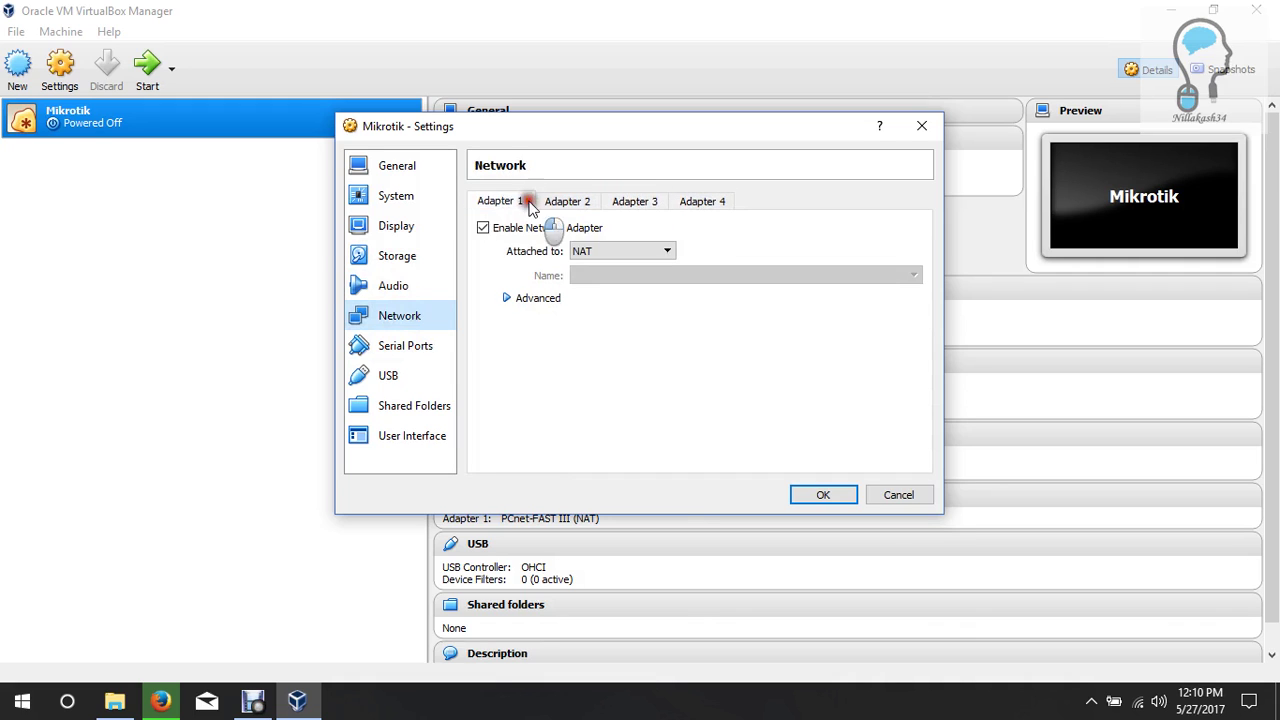
click(600, 251)
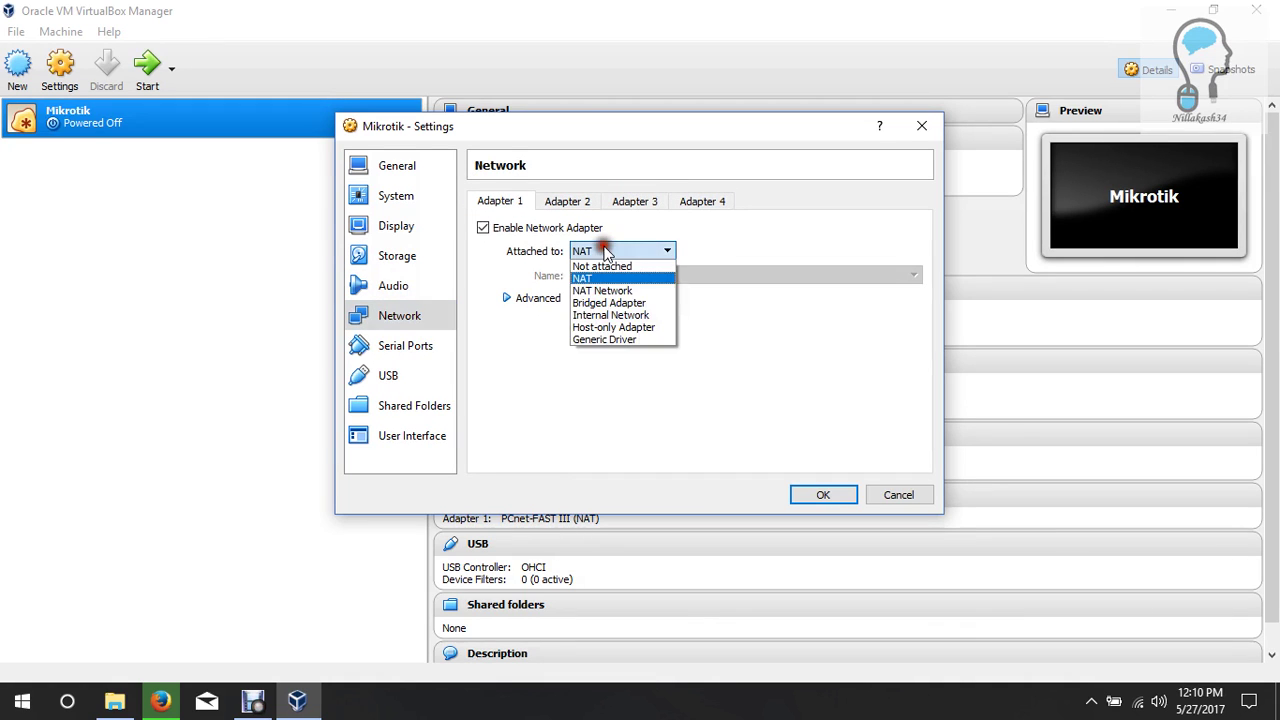
click(613, 298)
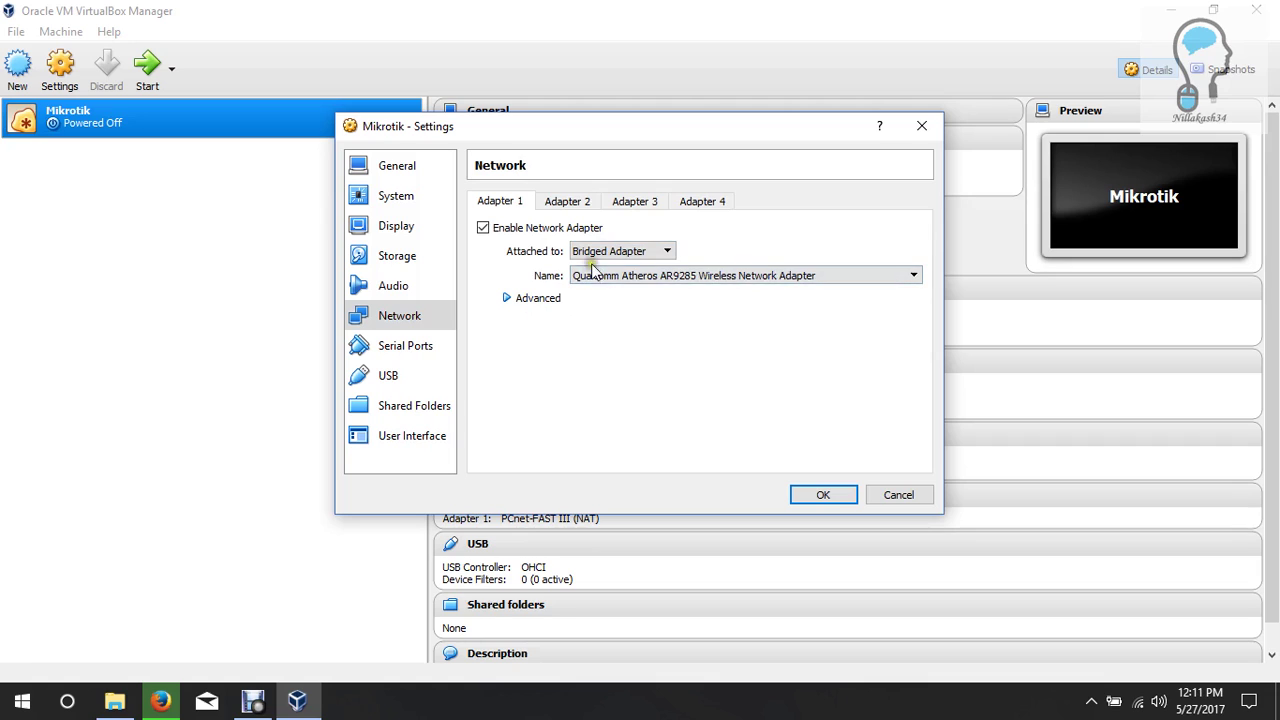
Enable network Adapter 2 and attach it to Internal Network
click(563, 201)
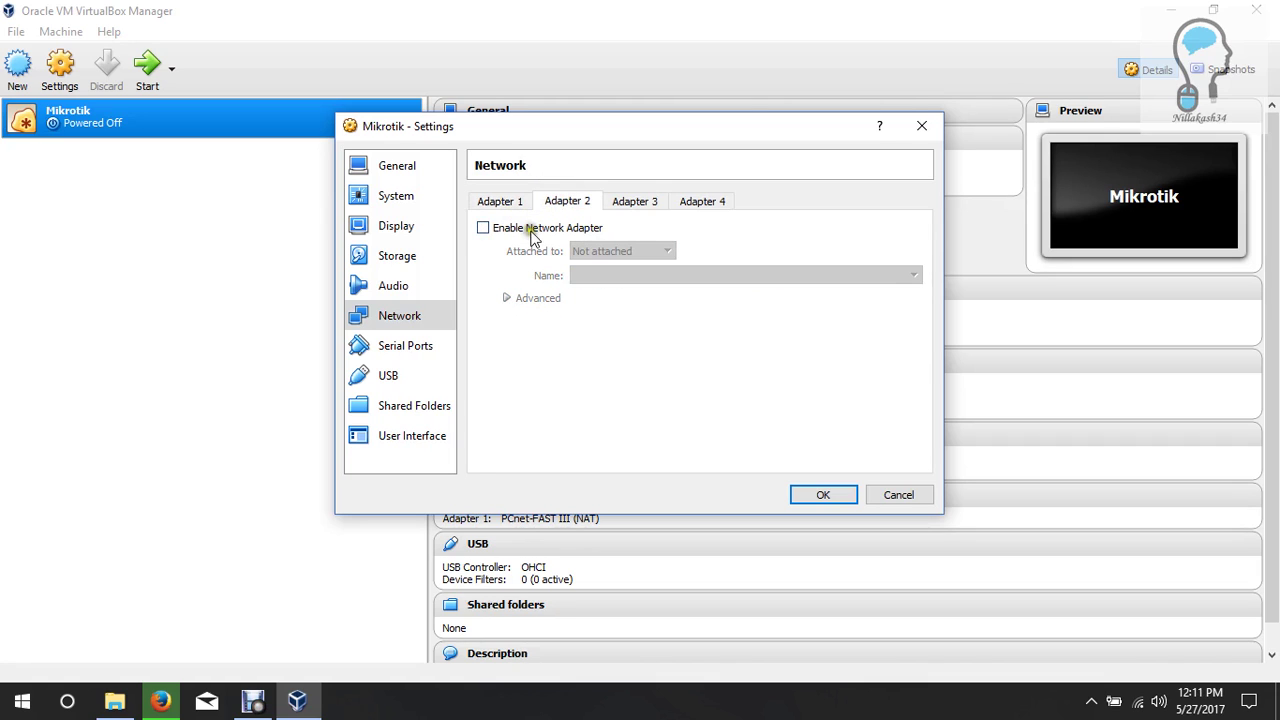
click(531, 231)
click(645, 253)
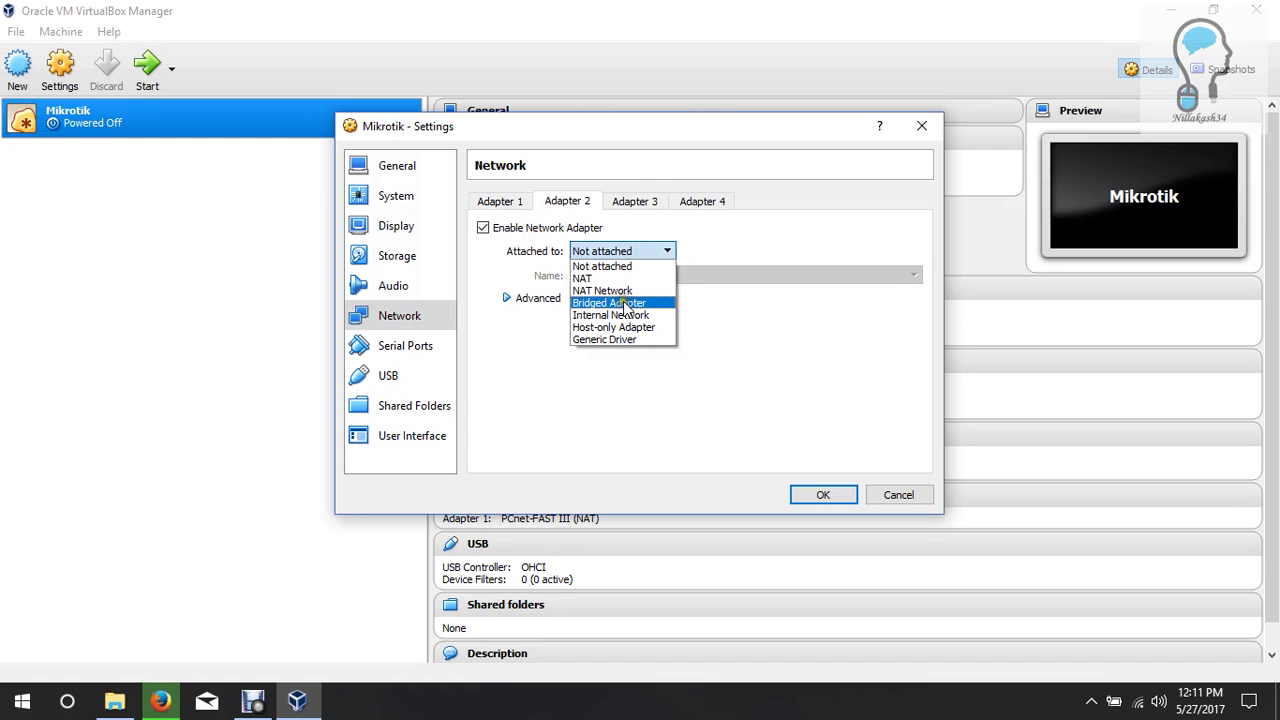
click(630, 315)
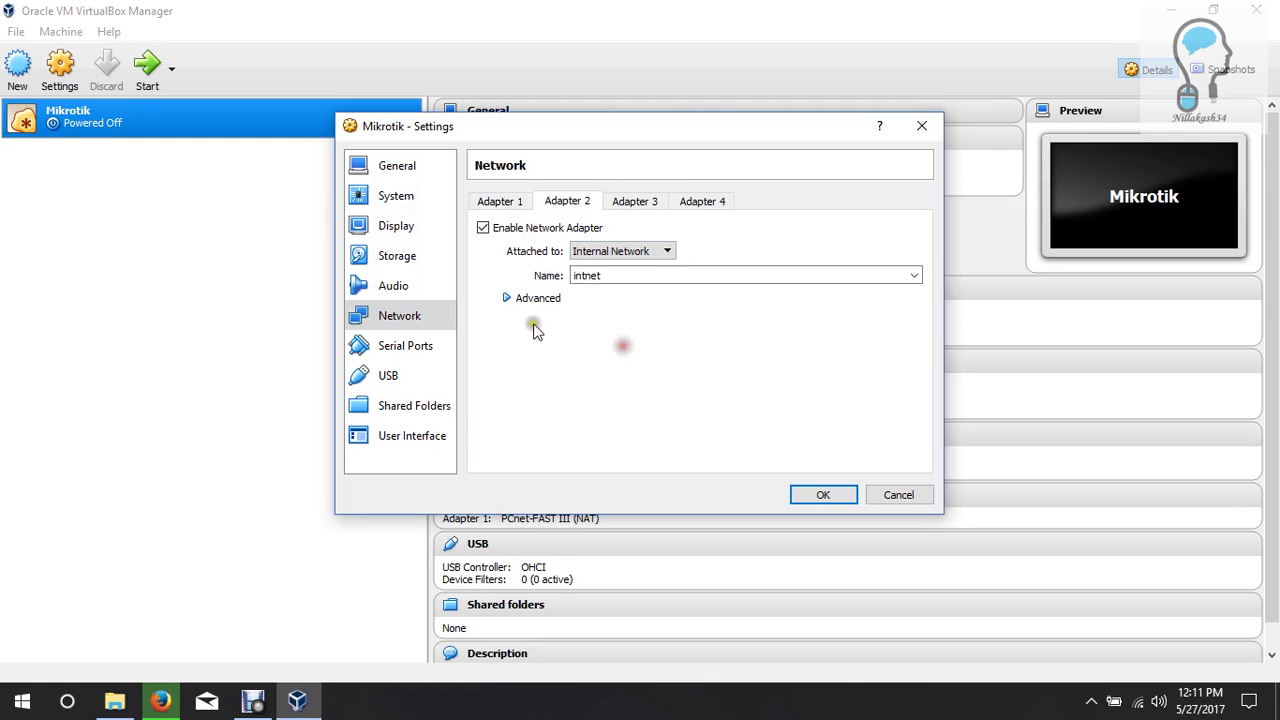
Expand the advanced network options to check both adapters' MAC addresses, and save the machine settings
click(503, 298)
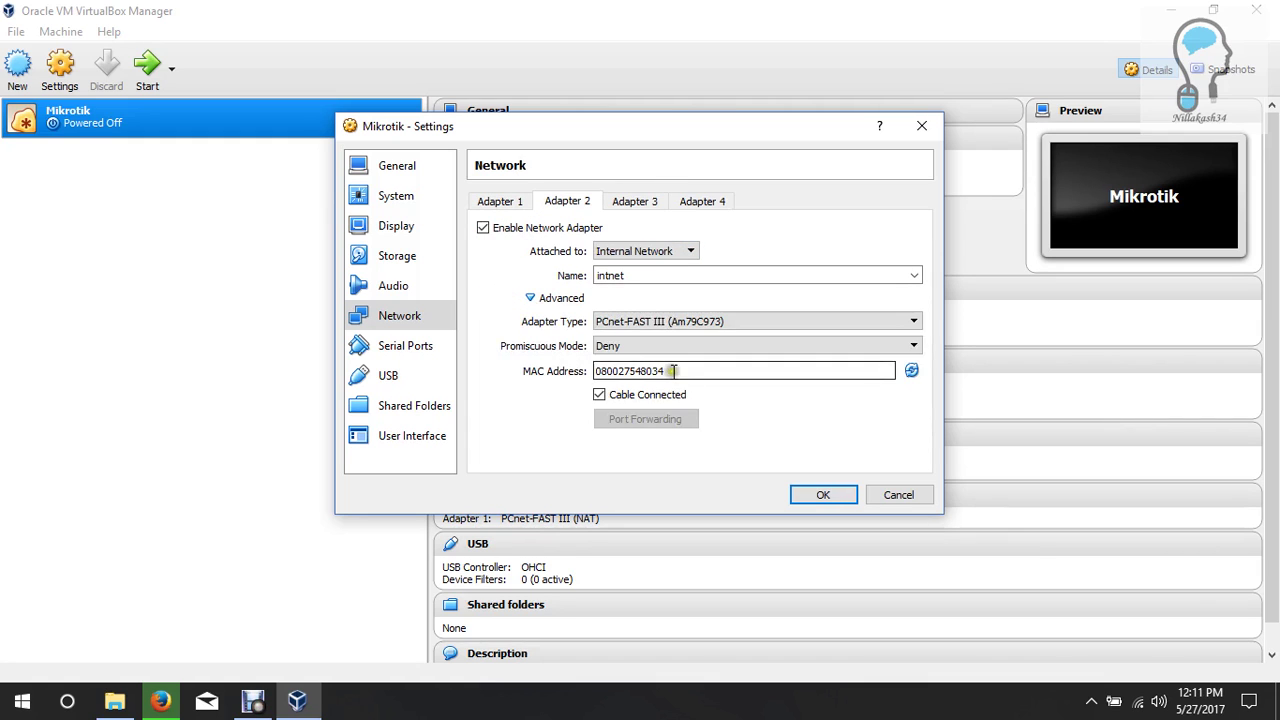
drag(665, 372, 537, 375)
click(487, 204)
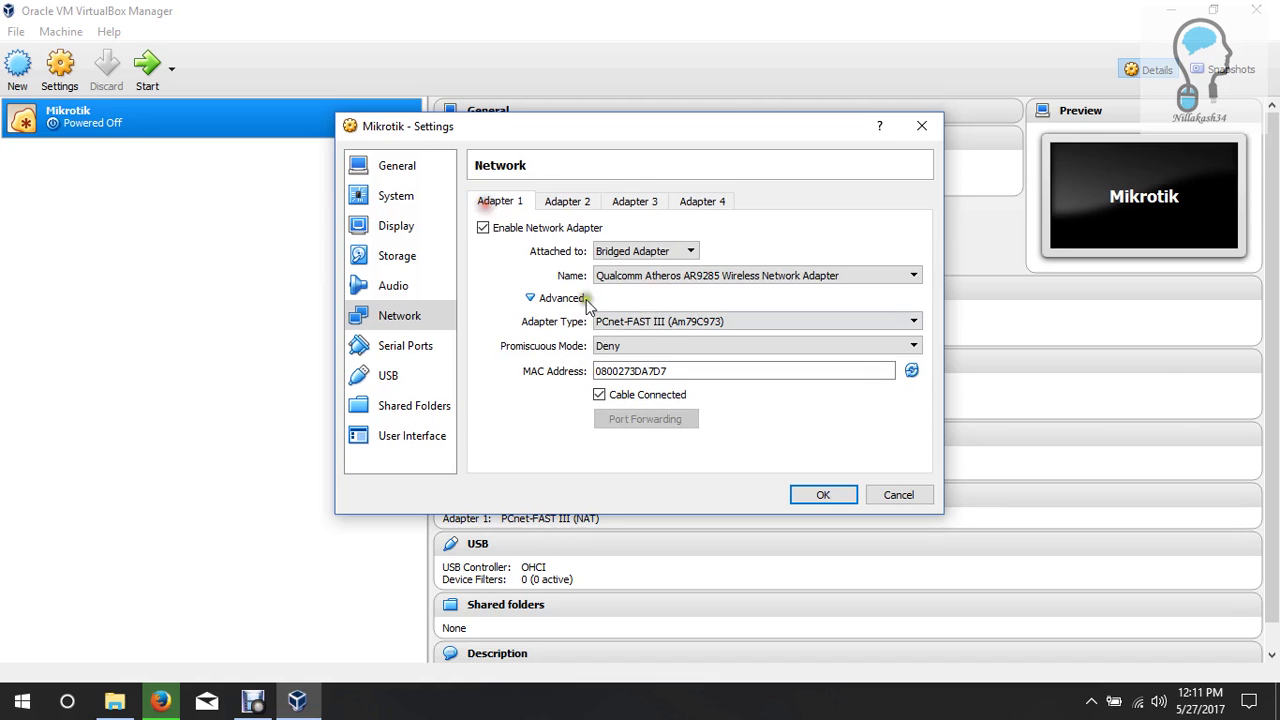
drag(675, 371, 510, 372)
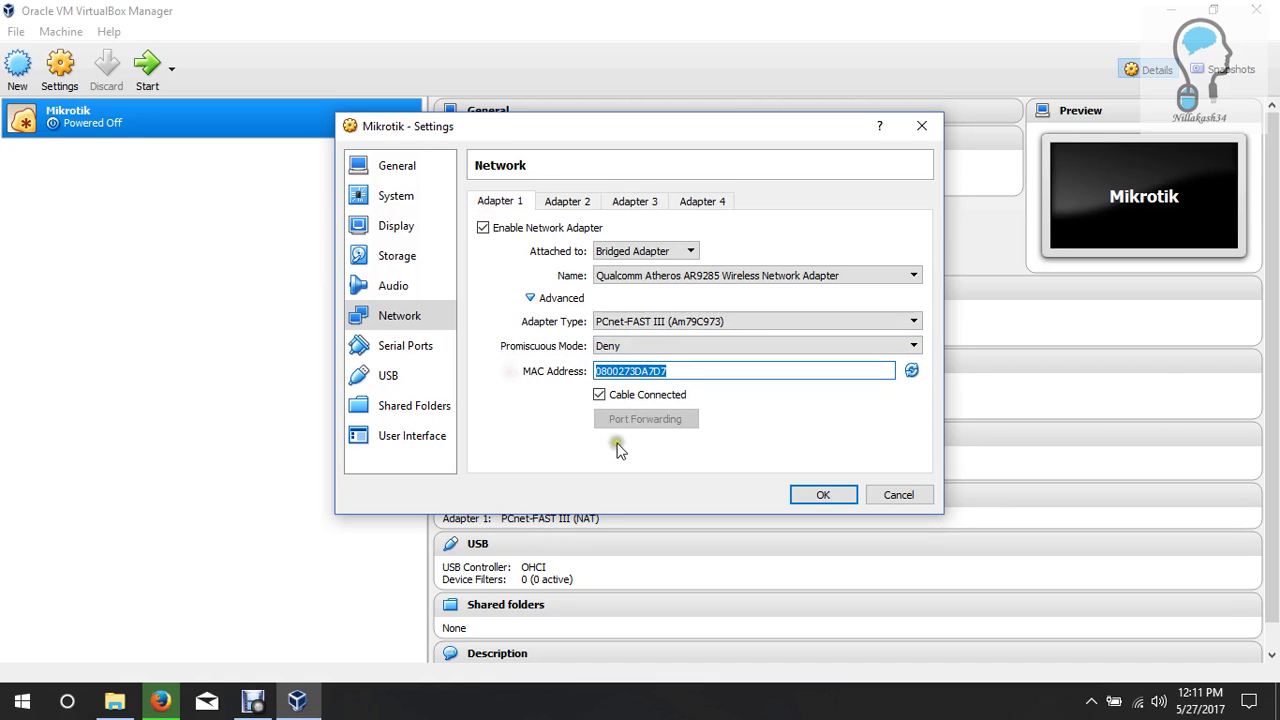
click(719, 376)
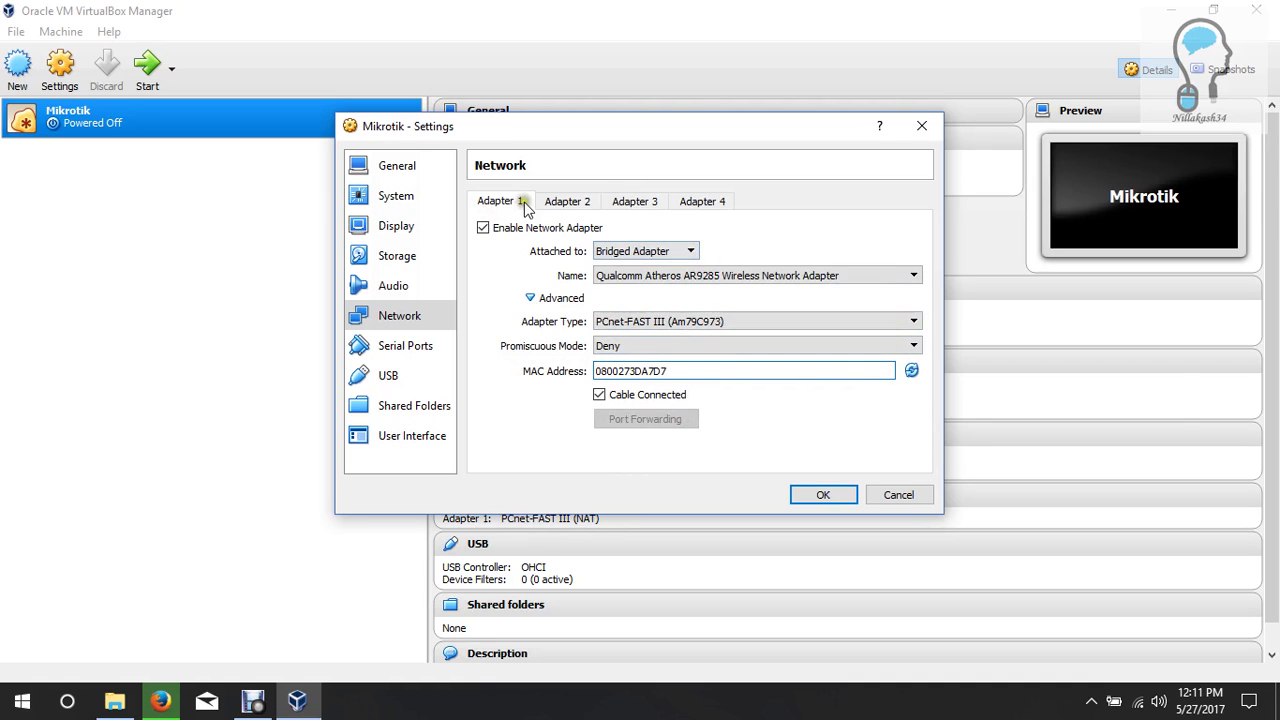
click(569, 202)
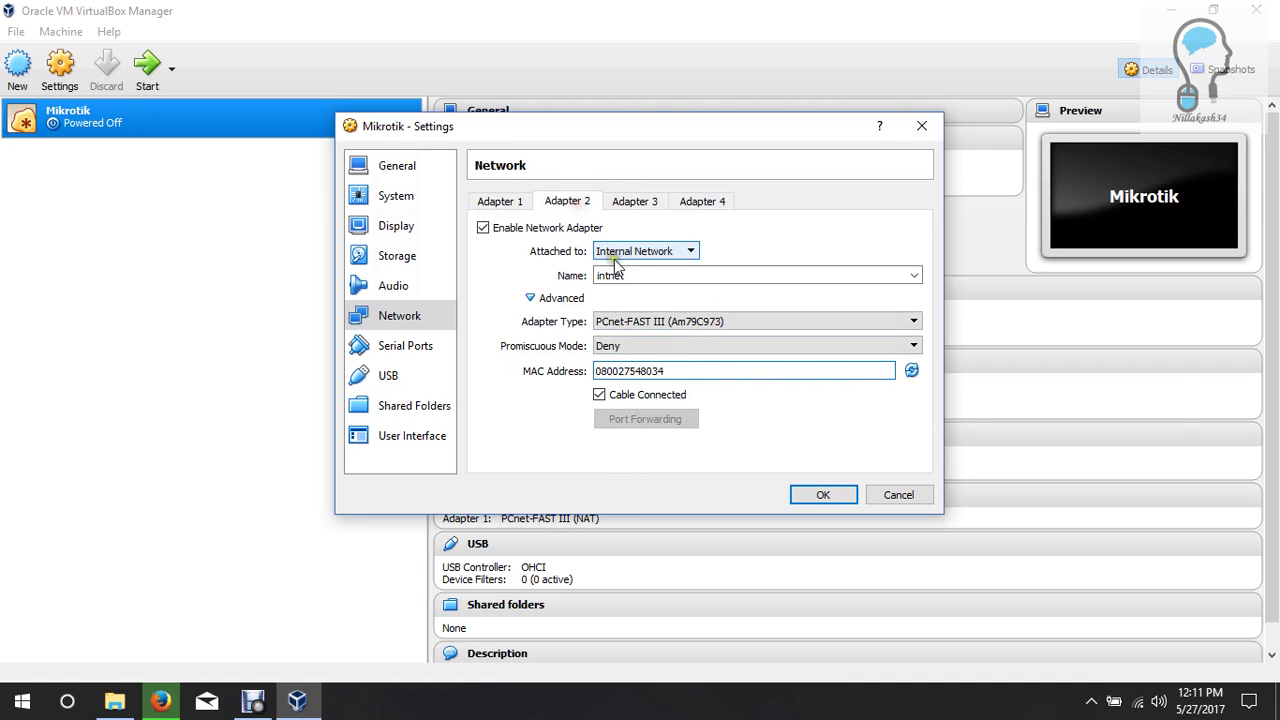
click(823, 497)
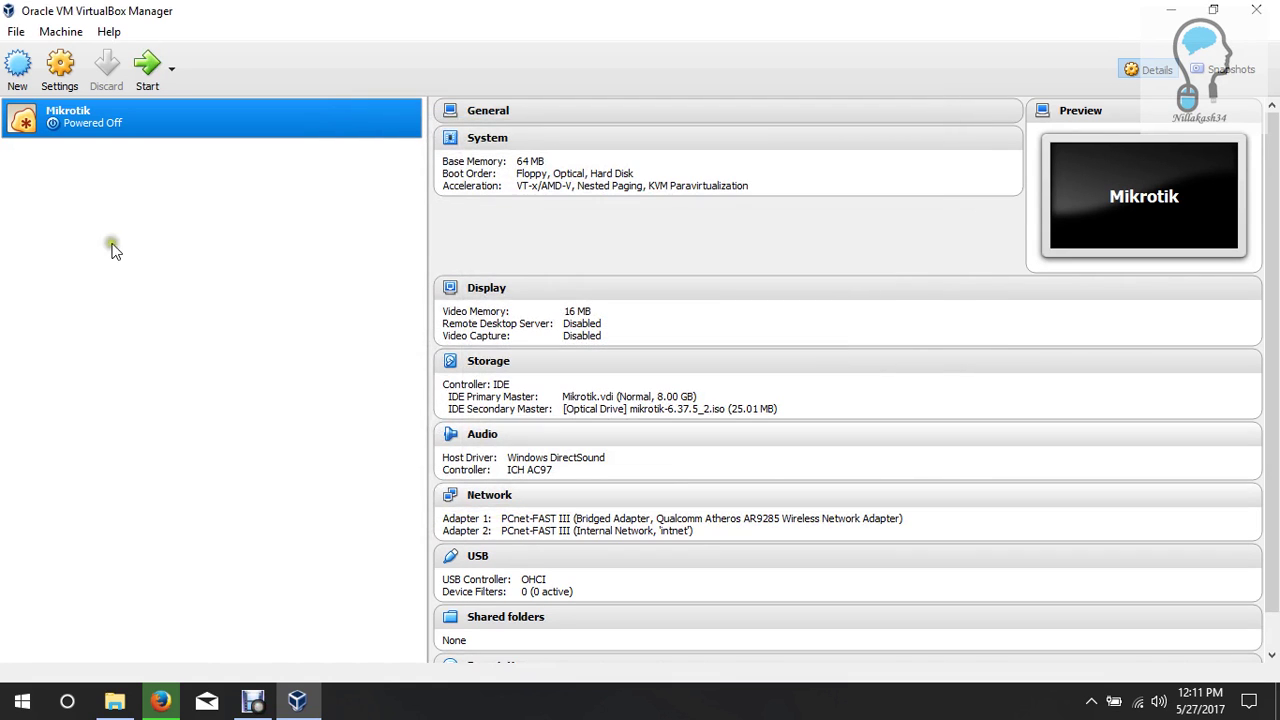
Start the Mikrotik virtual machine and dismiss the keyboard capture notice
scroll(520, 291, down, 1)
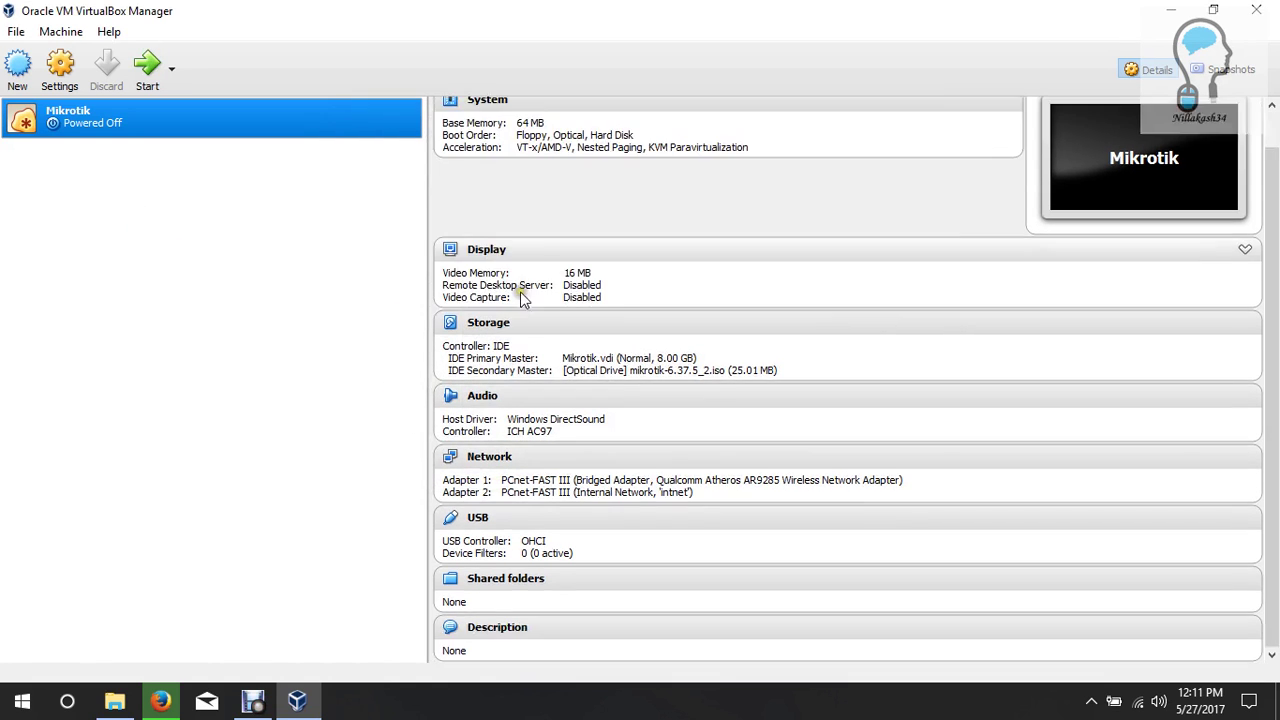
scroll(640, 300, up, 1)
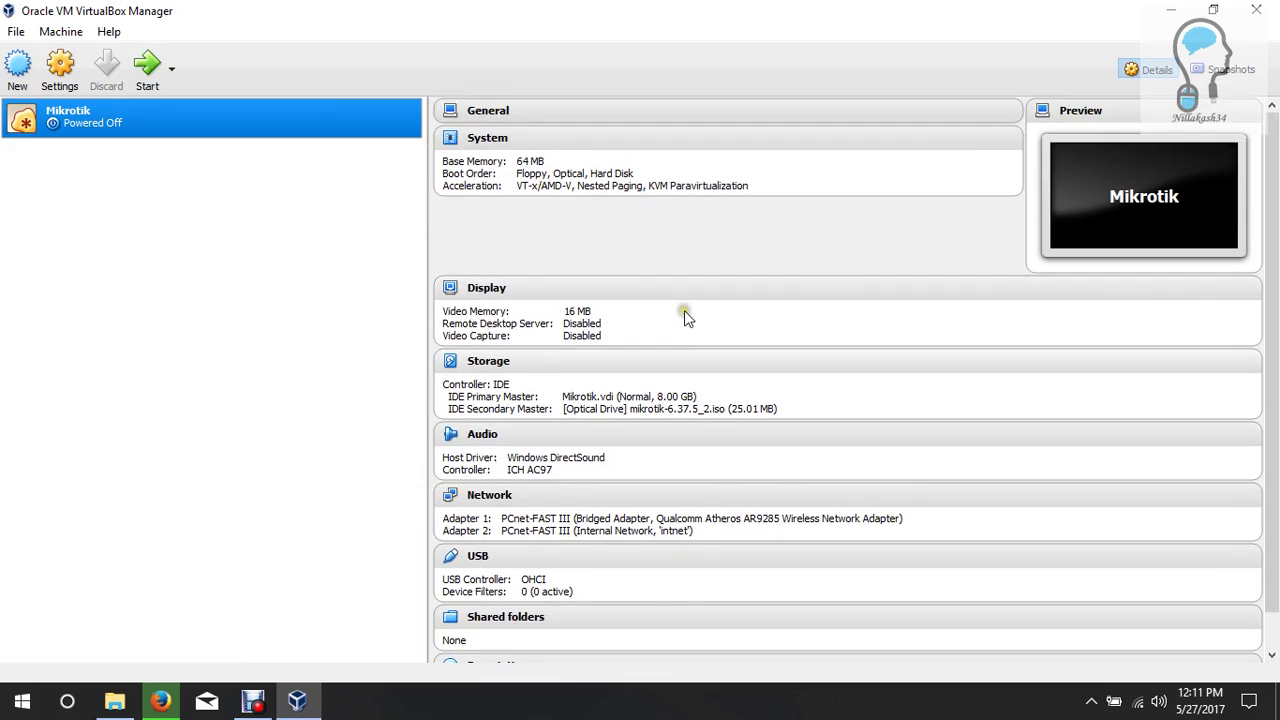
click(148, 65)
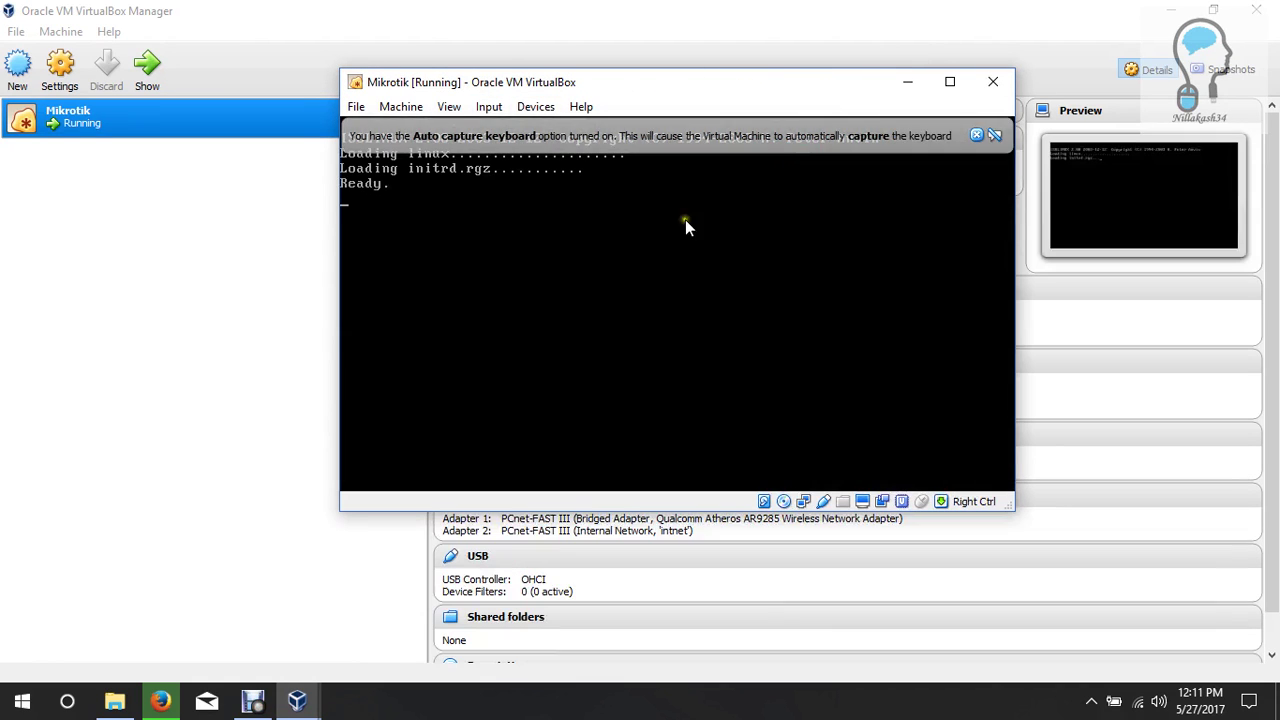
click(975, 137)
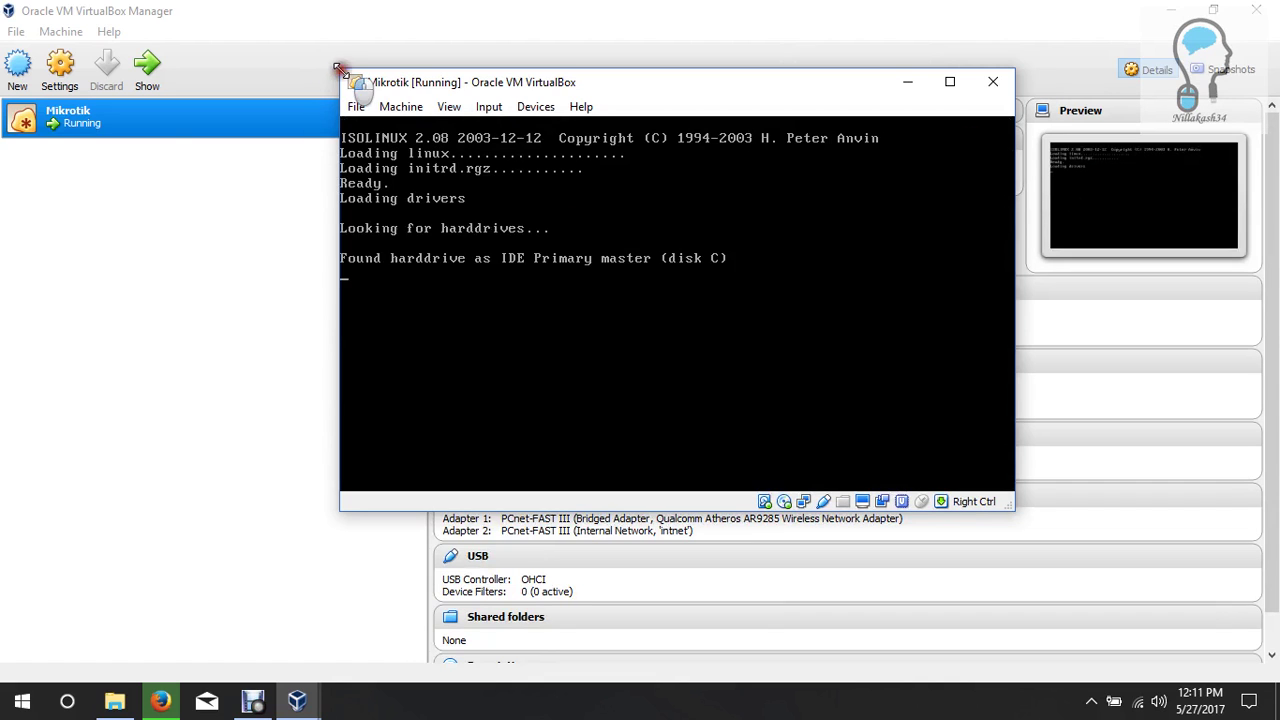
Enlarge the running machine's window slightly, dismiss the mouse integration notice and switch to full-screen mode
mouse_move(337, 68)
mouse_down()
mouse_move(191, 63)
mouse_move(334, 56)
mouse_up()
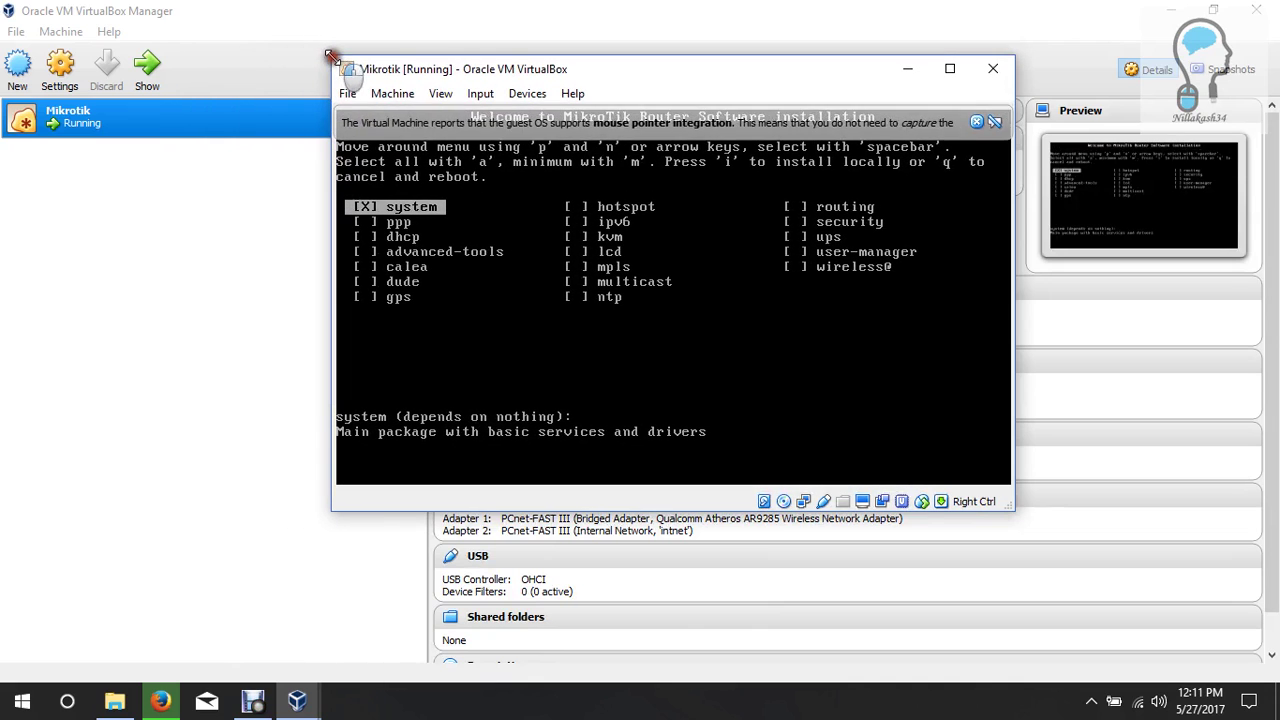
click(979, 124)
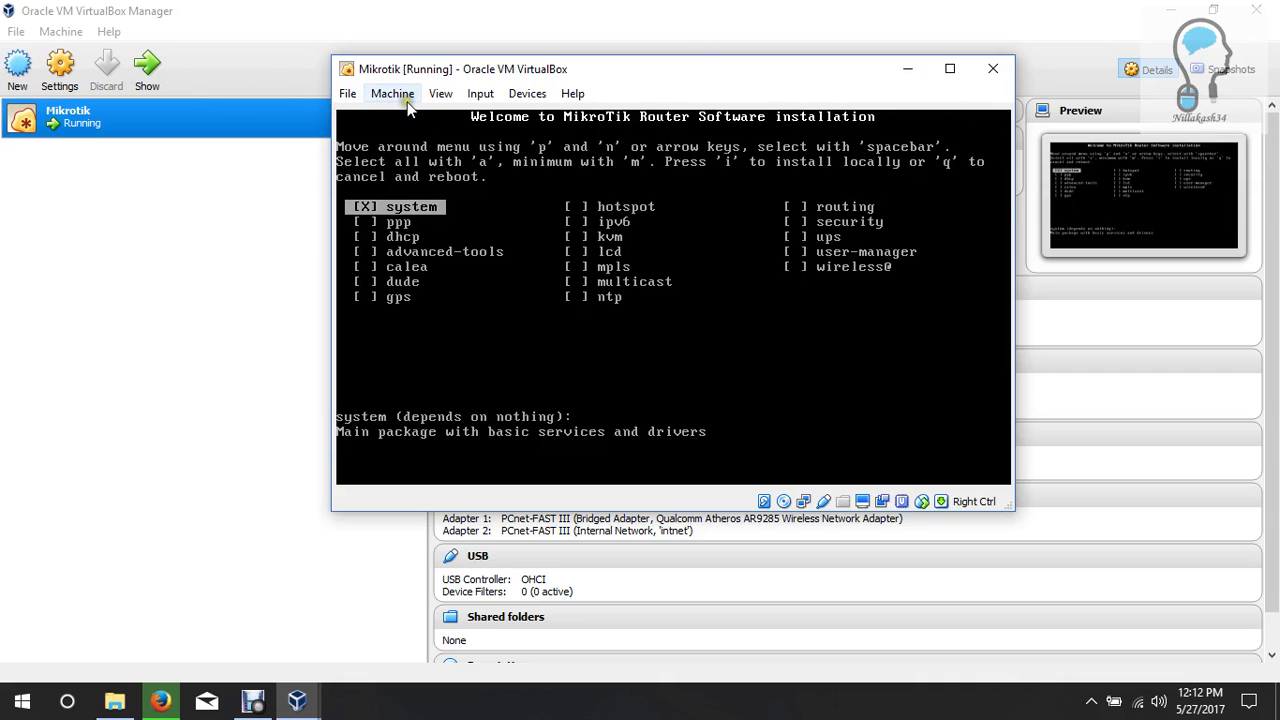
click(440, 93)
click(468, 115)
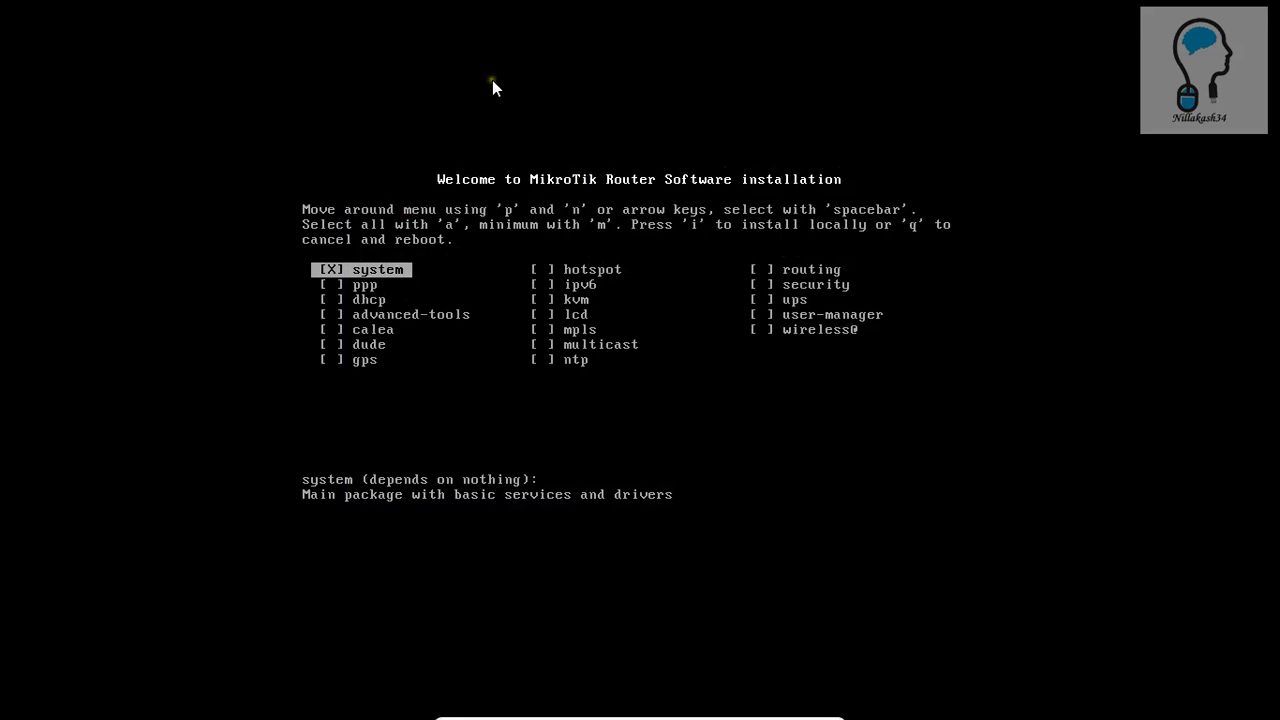
Select all RouterOS packages and install them locally, answering yes to keeping the old configuration and to erasing the disk
key(a)
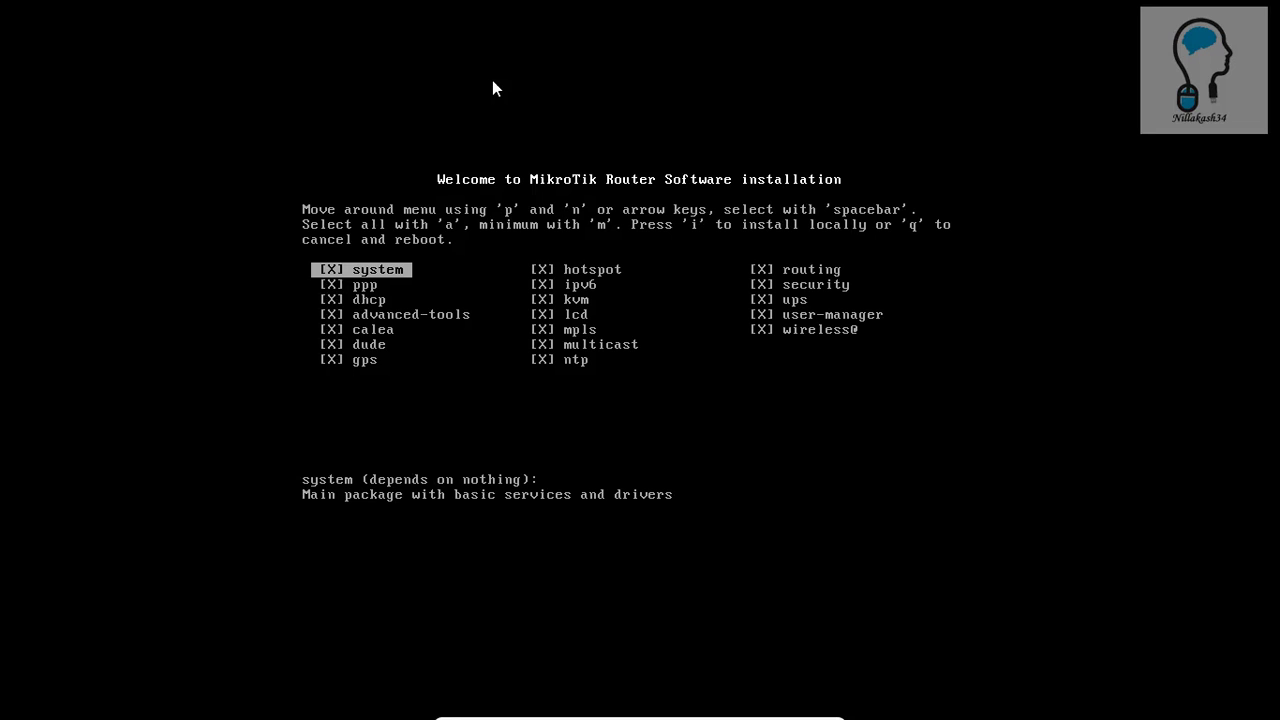
key(i)
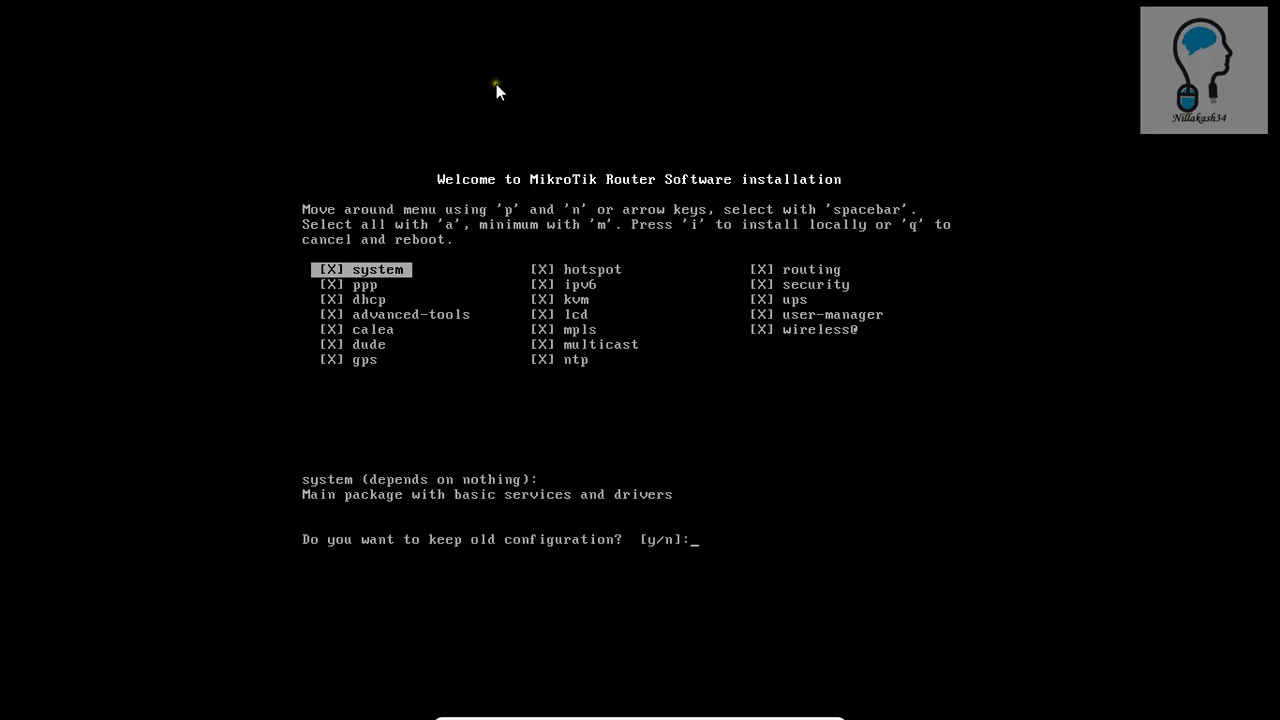
text(y/n]:)
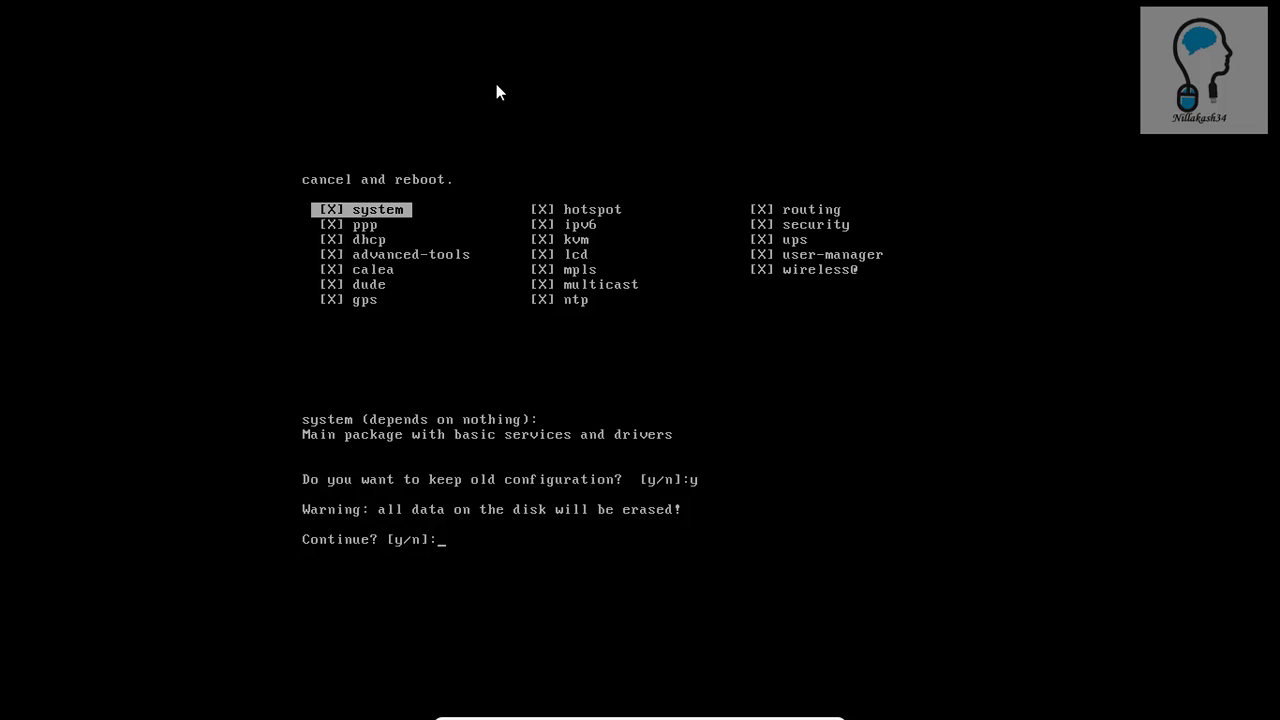
text(y)
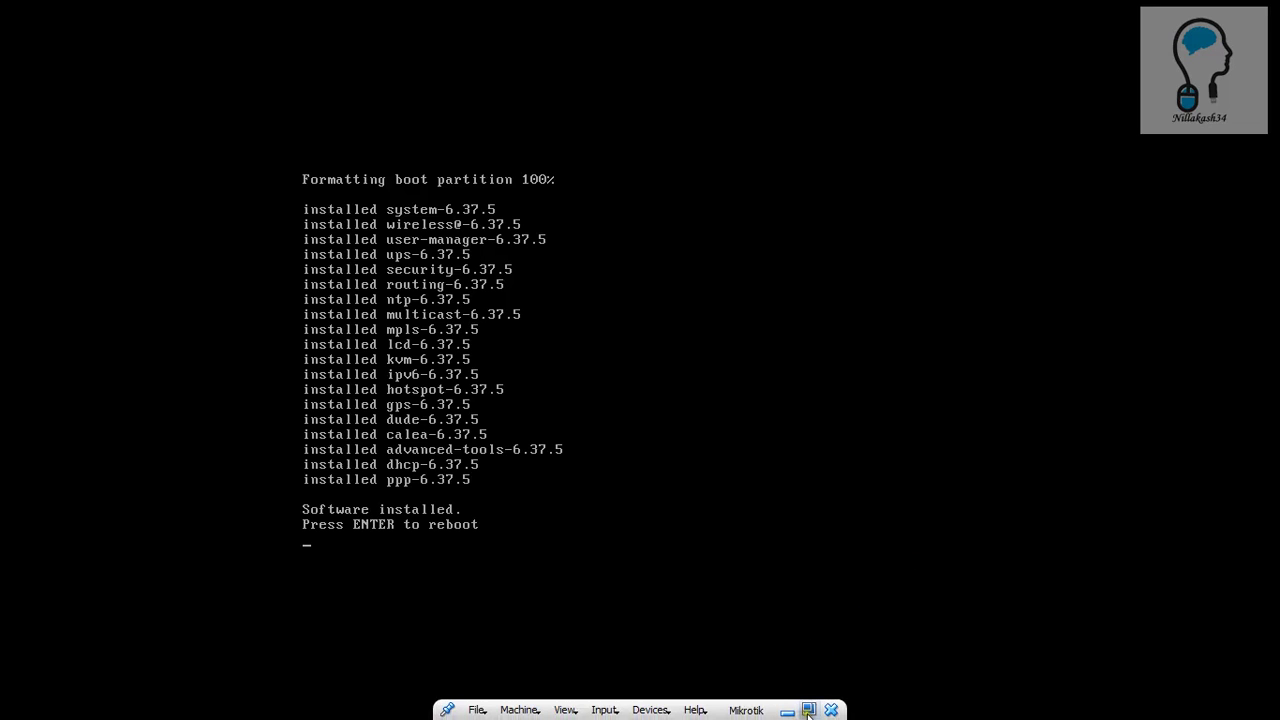
Leave full-screen mode and remove the mikrotik-6.37.5_2.iso disk from the running machine's virtual optical drive
click(808, 716)
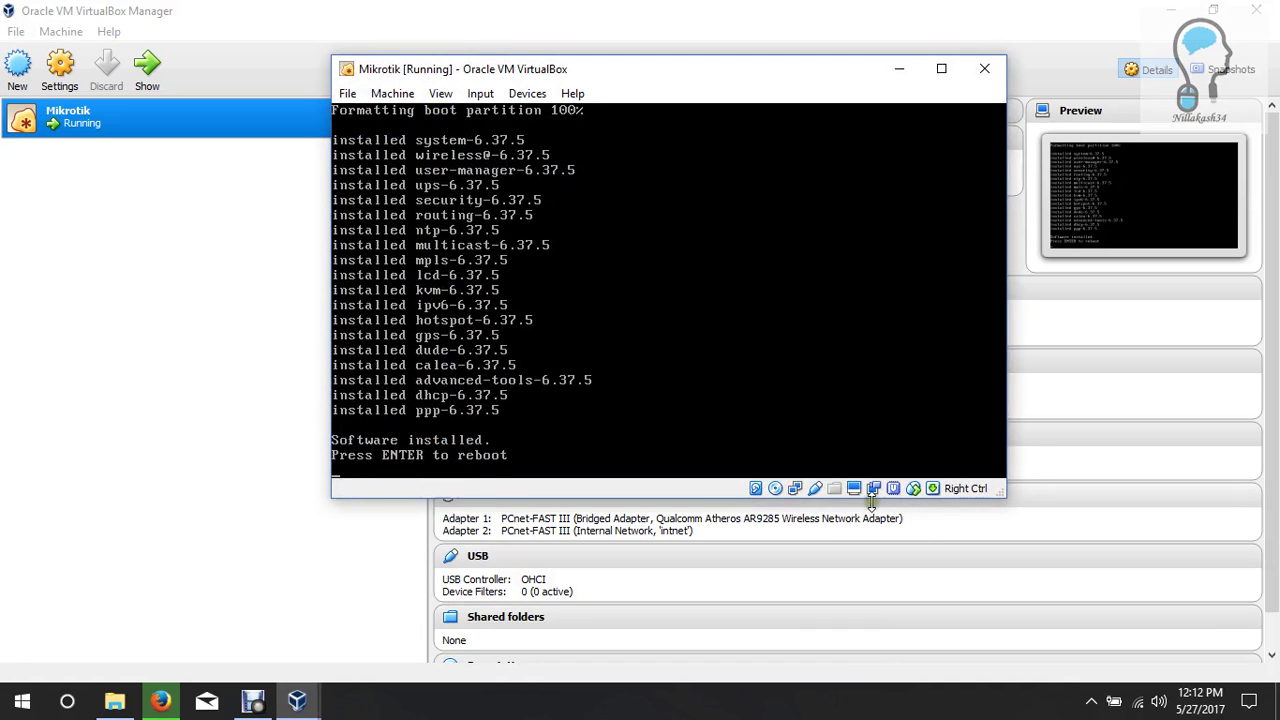
click(775, 489)
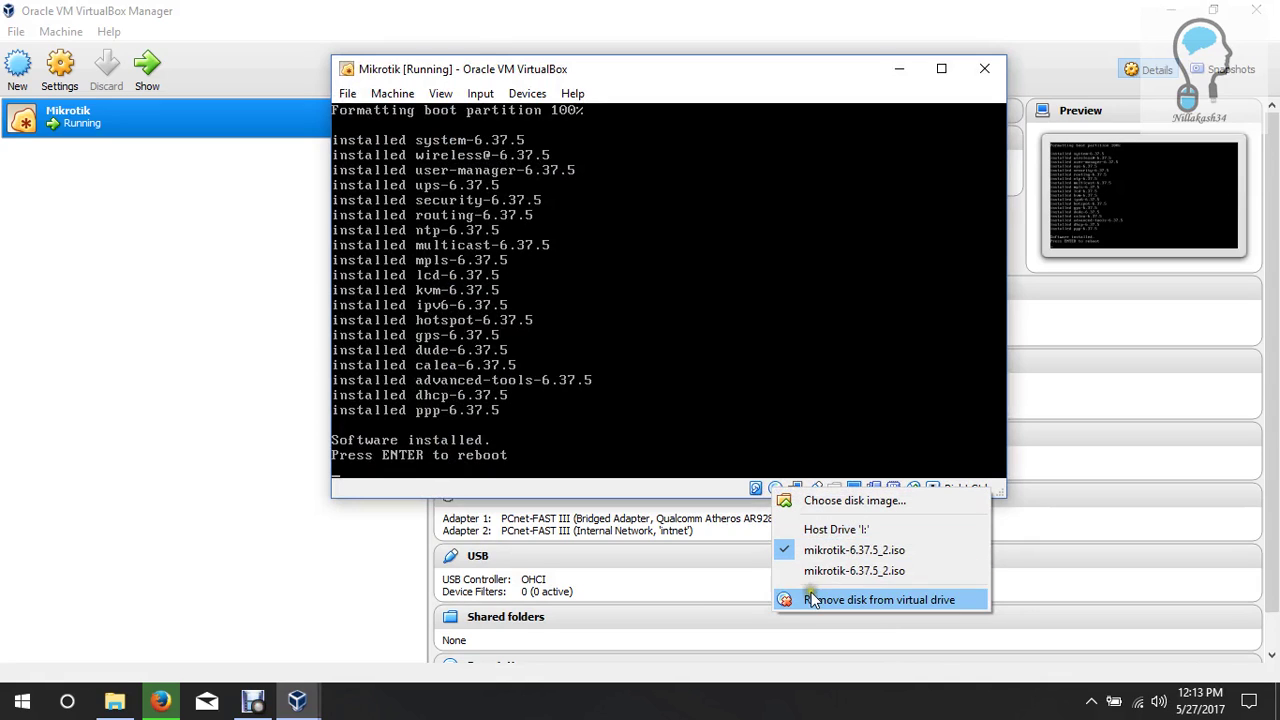
click(940, 599)
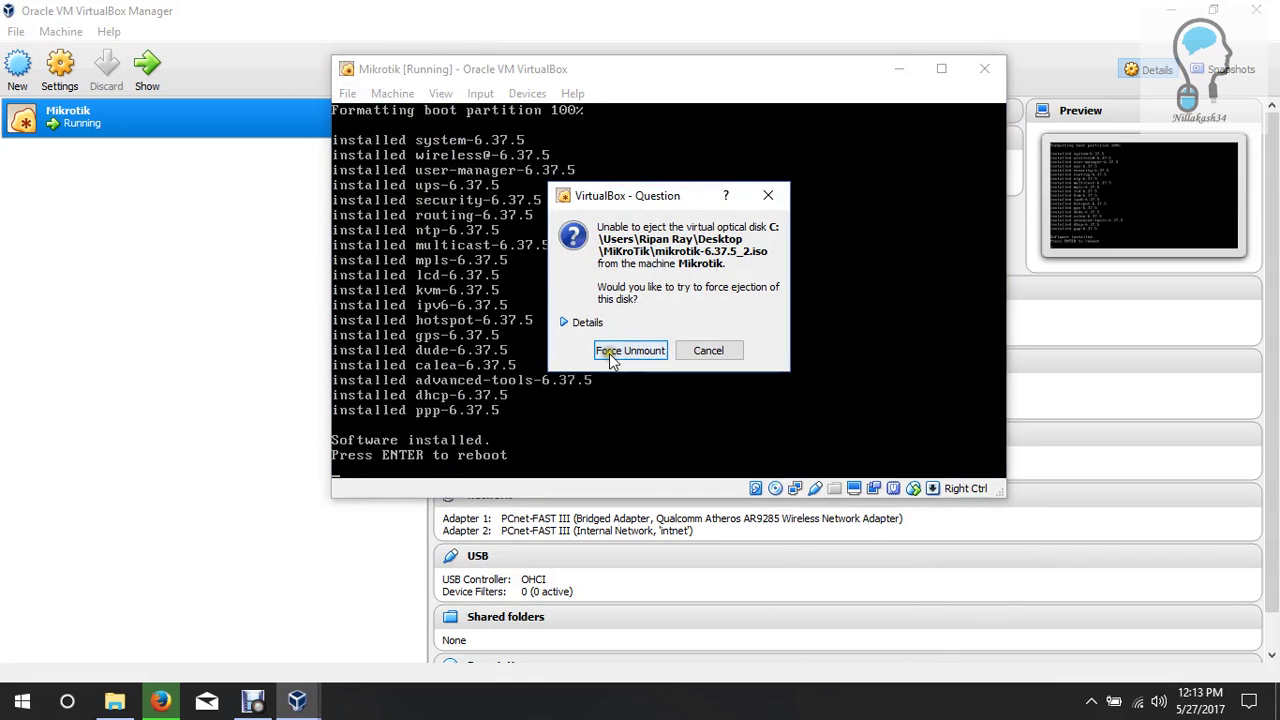